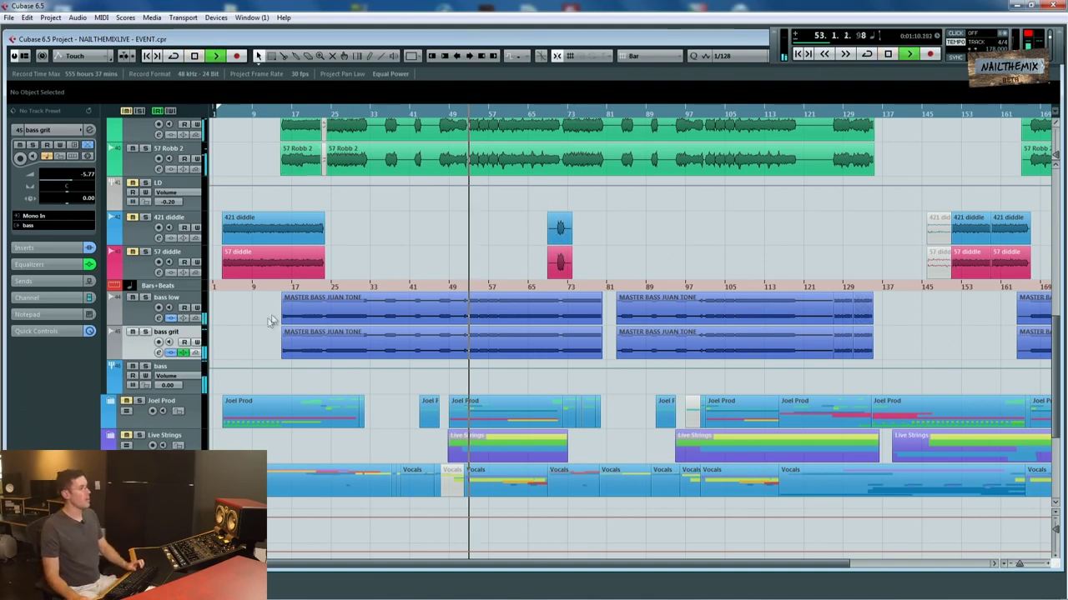
Play the song from bar 19 and bring the bass low and bass grit channels into view in the mixer.
click(302, 288)
key(space)
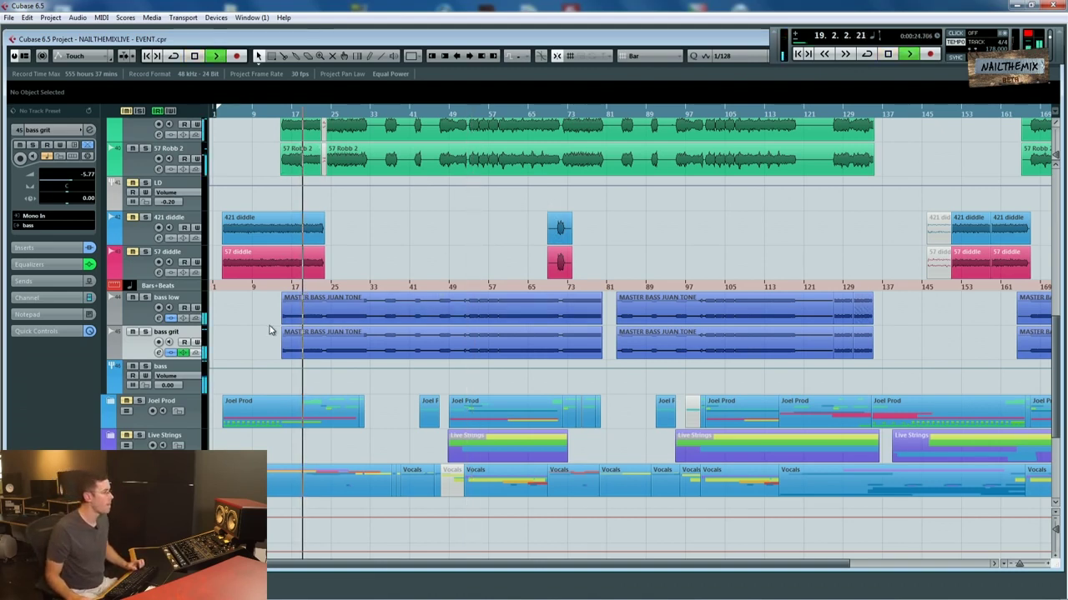
click(142, 321)
click(138, 349)
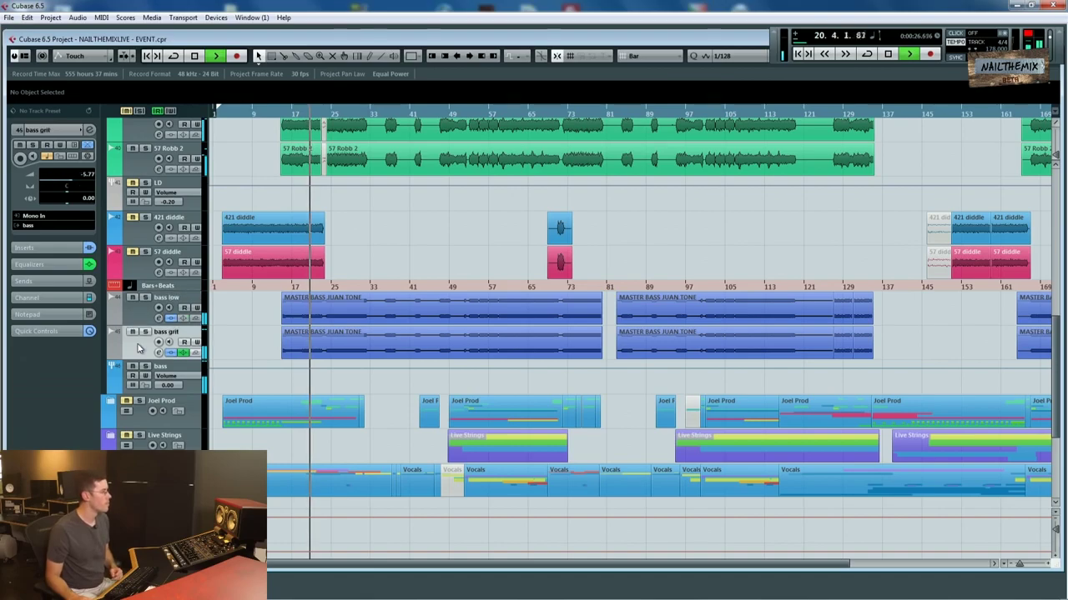
key(F3)
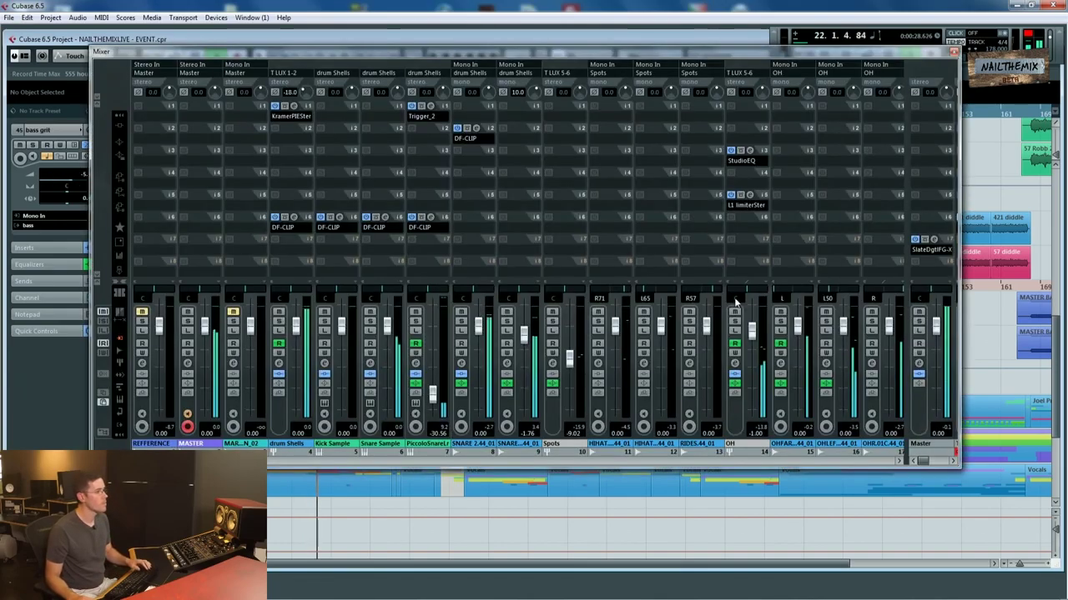
scroll(417, 451, right, 5)
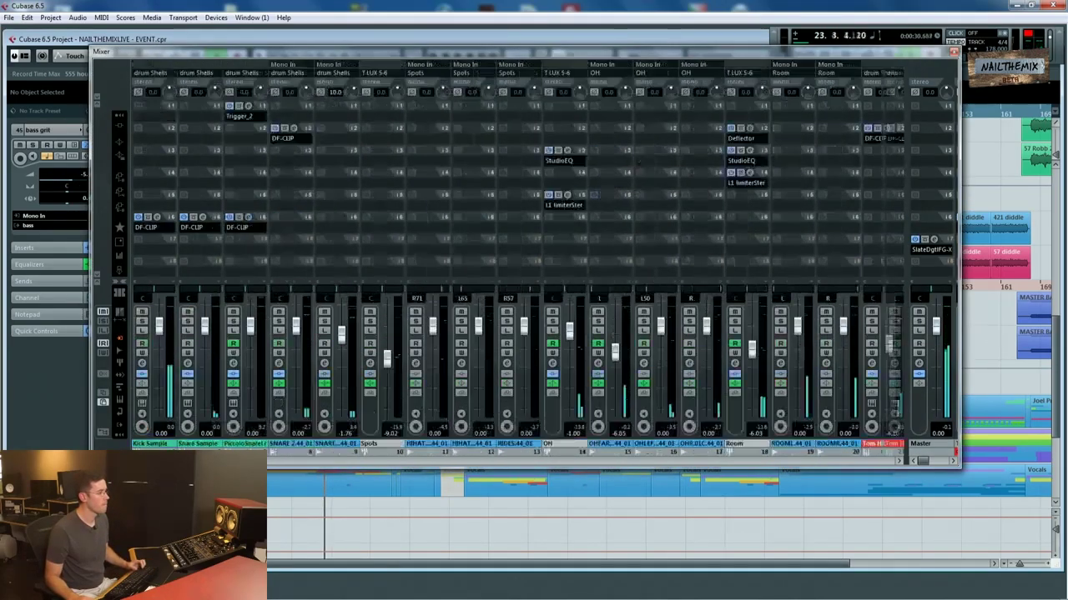
scroll(390, 444, right, 4)
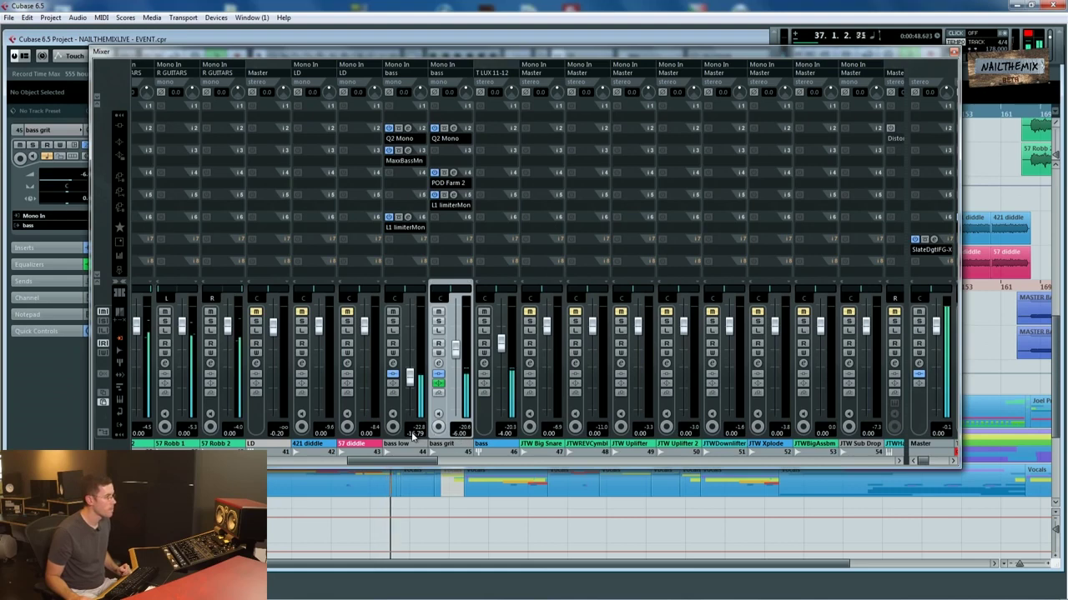
Balance the bass channels by setting bass grit to -7.00 and bass low to about -11.20, and close the mixer.
click(417, 288)
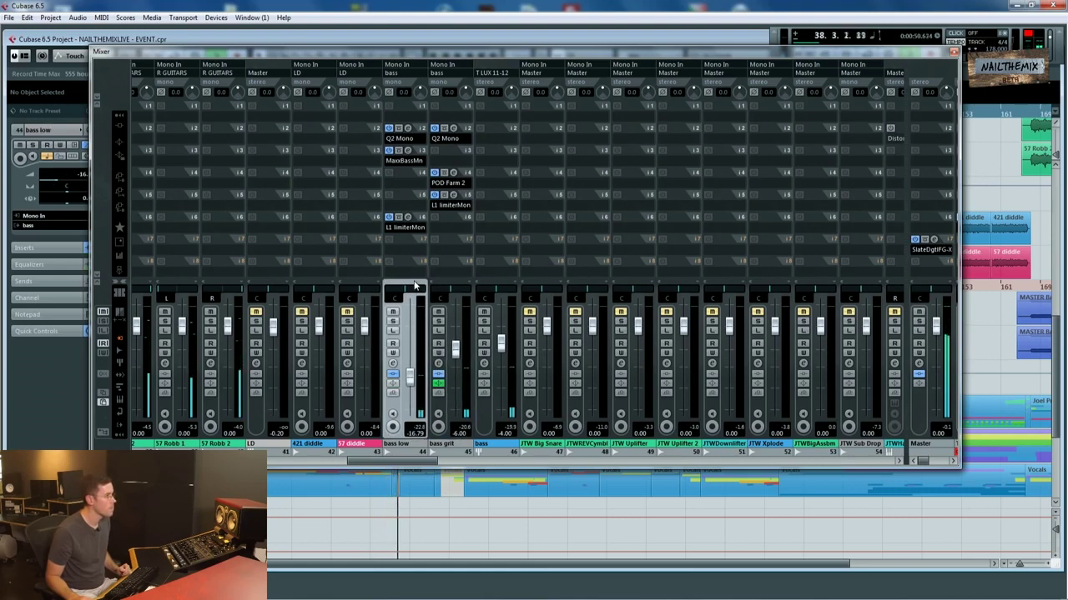
right_click(416, 342)
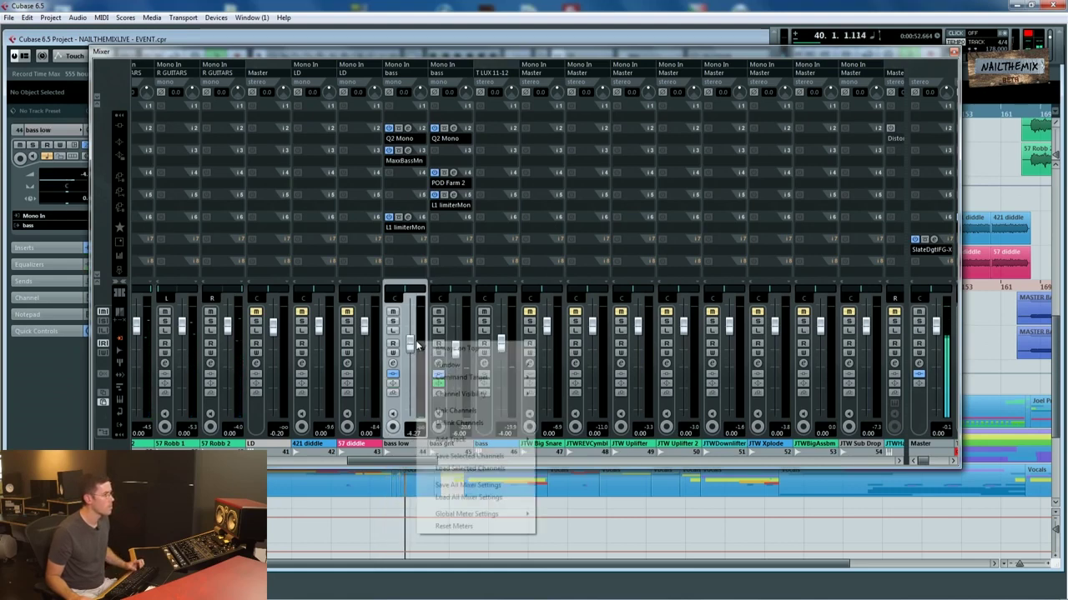
click(460, 423)
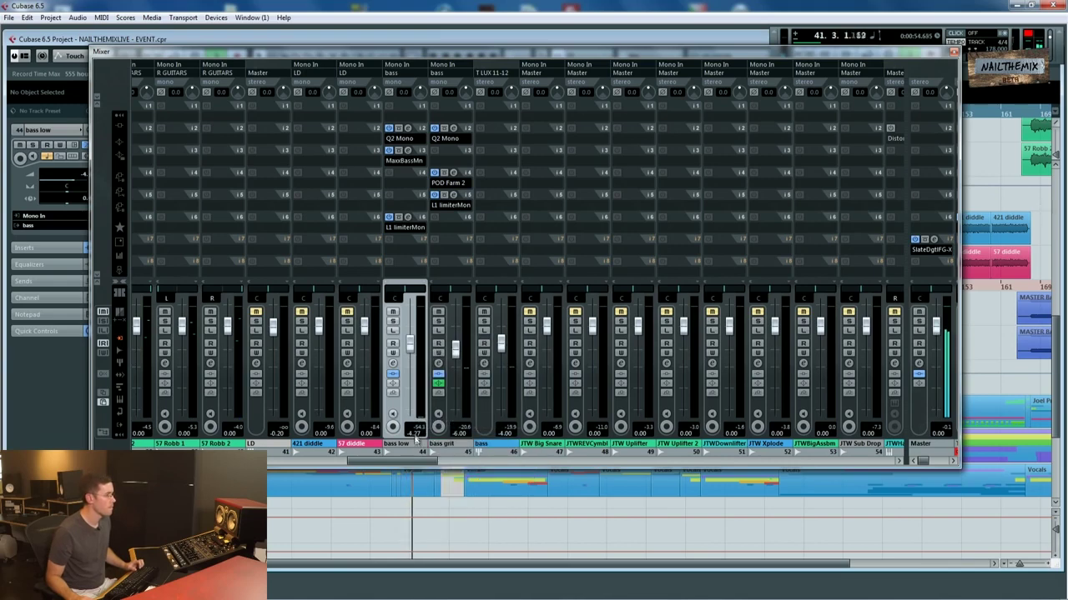
key(Return)
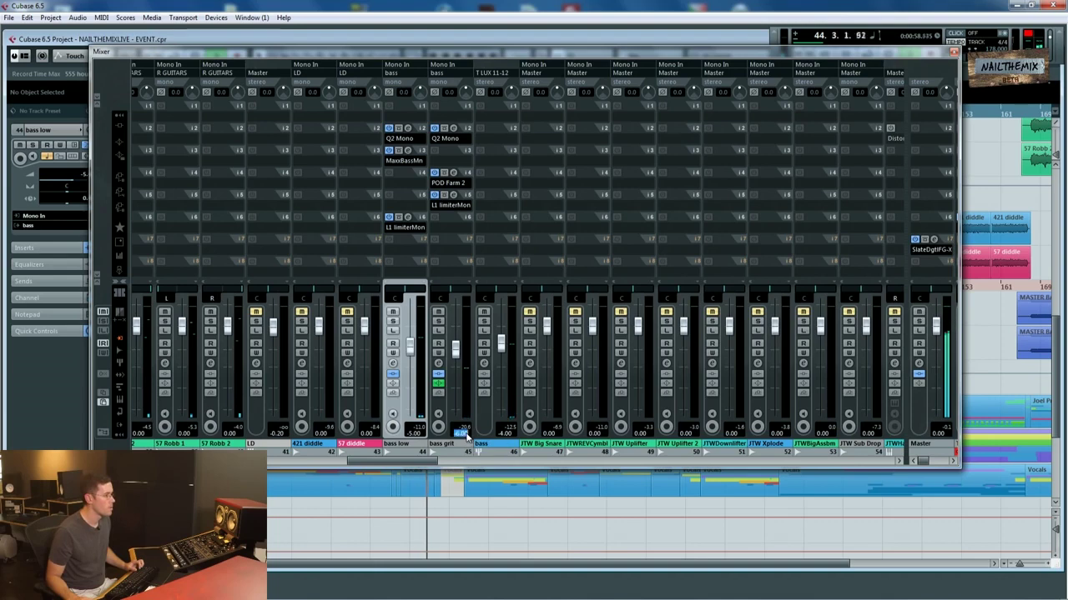
key(KP_1)
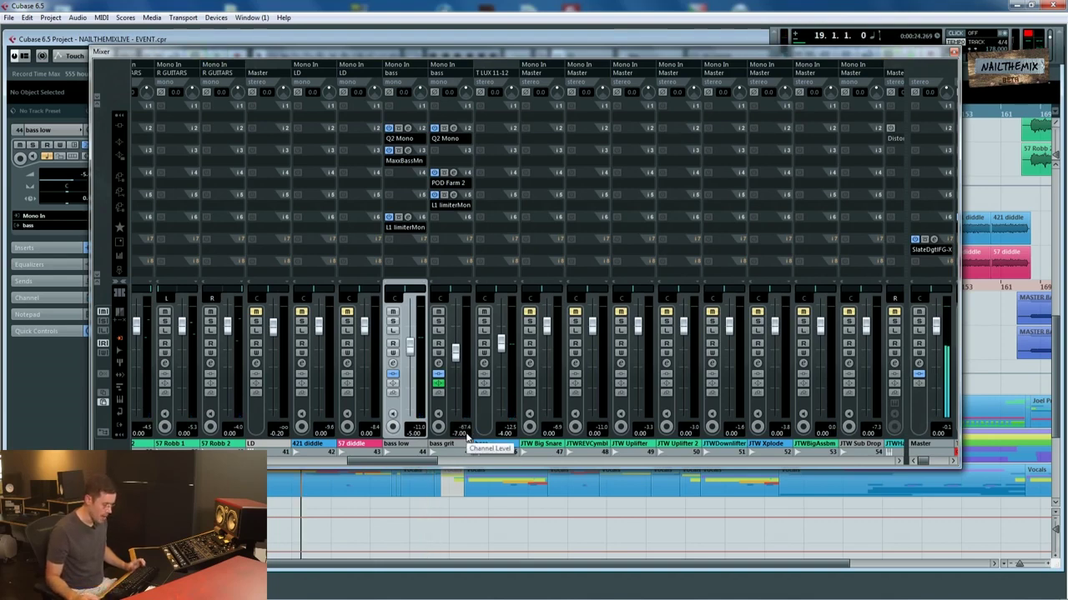
drag(409, 345, 414, 362)
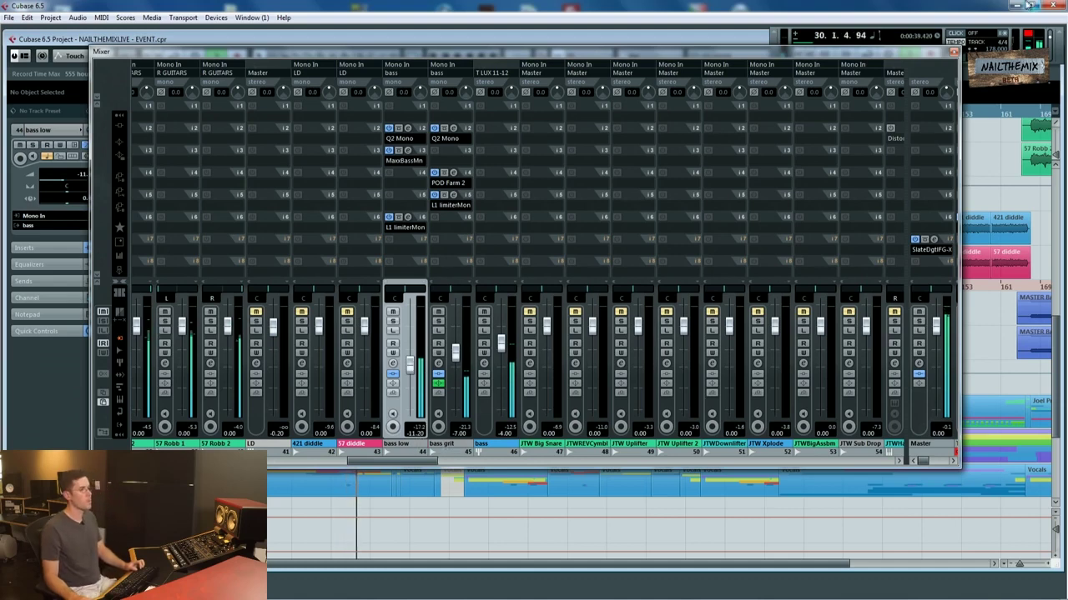
key(F3)
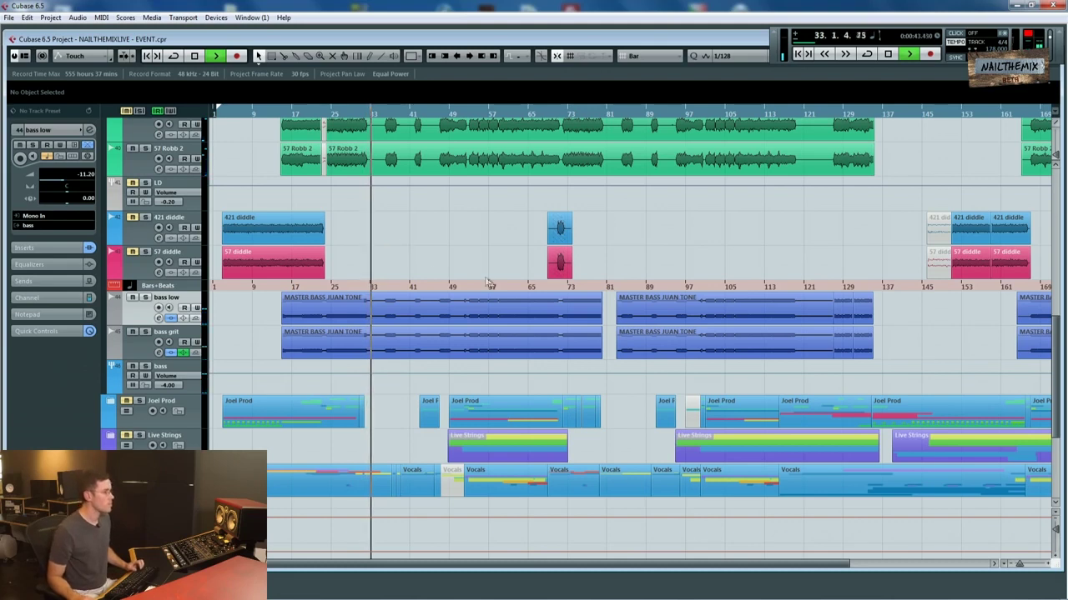
Play from bar 59 and lower the OH group's volume inside the Drums folder.
key(space)
click(499, 292)
key(space)
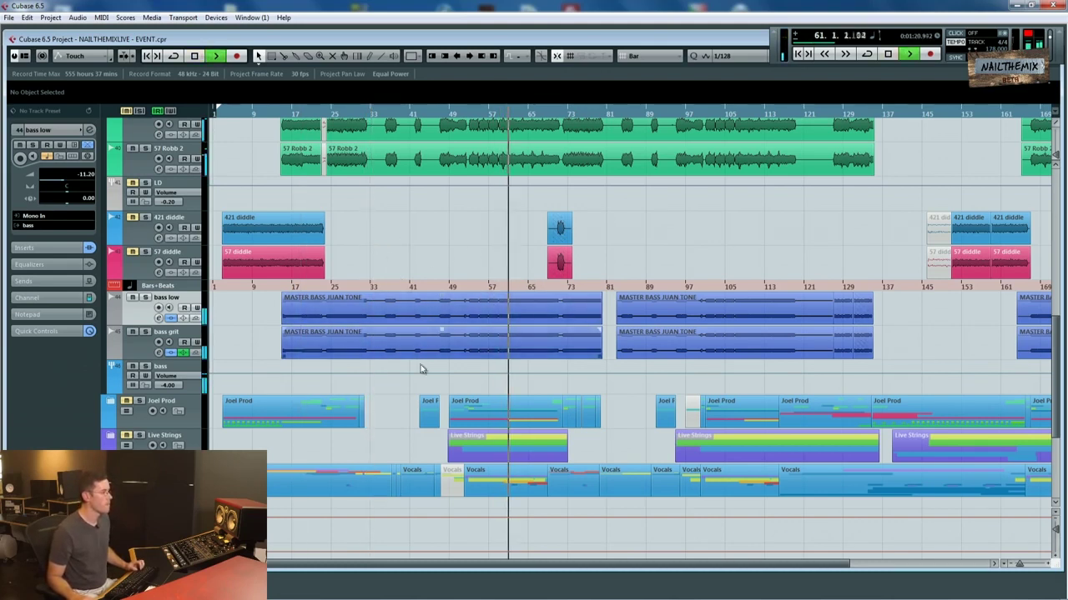
scroll(451, 388, up, 3)
scroll(453, 358, up, 10)
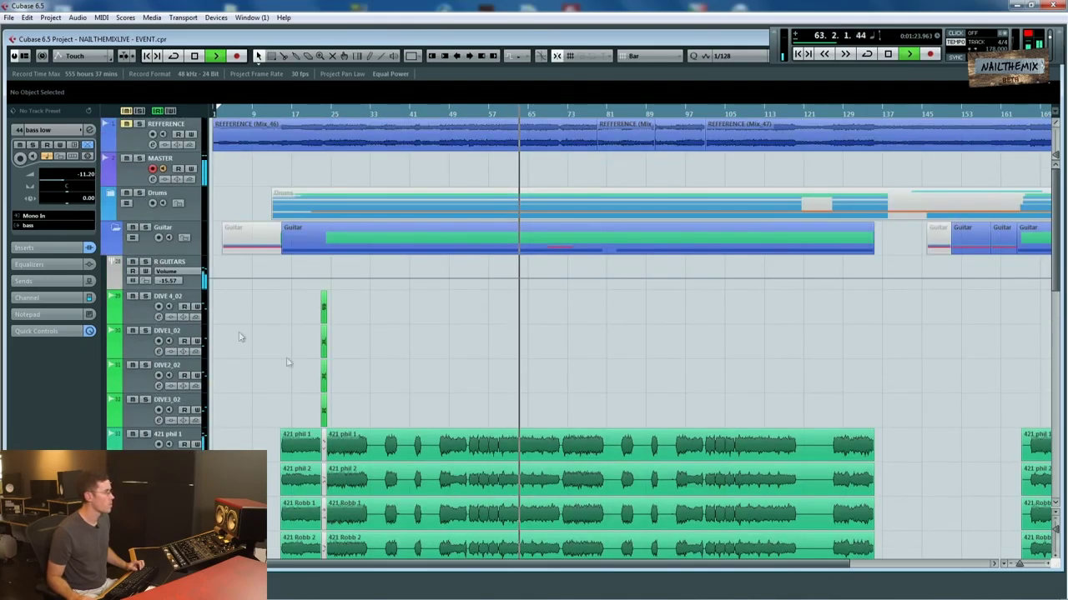
click(116, 193)
scroll(262, 288, down, 5)
scroll(262, 288, down, 3)
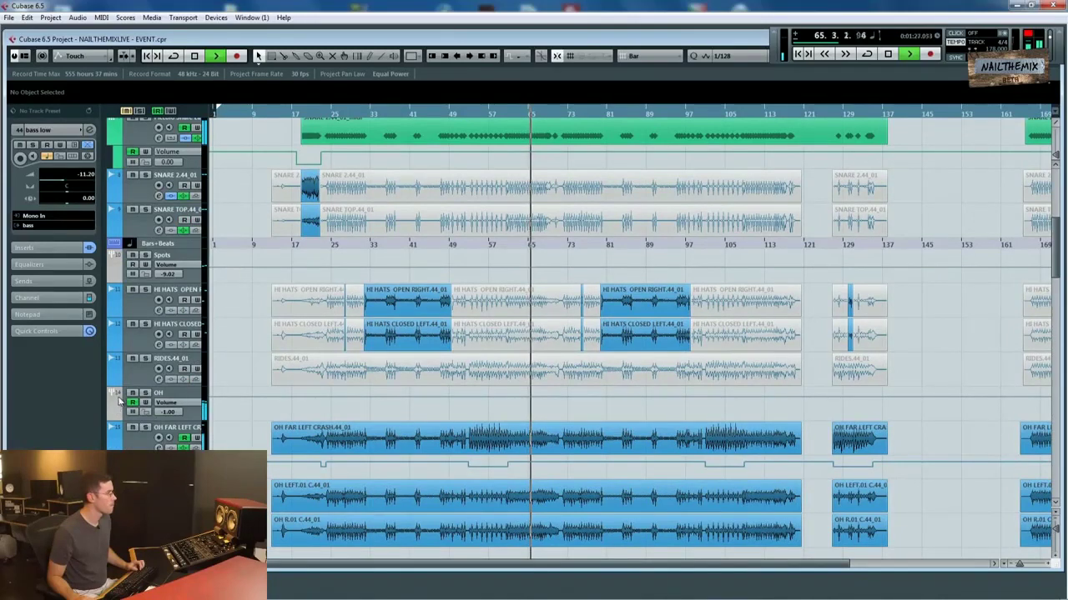
double_click(170, 412)
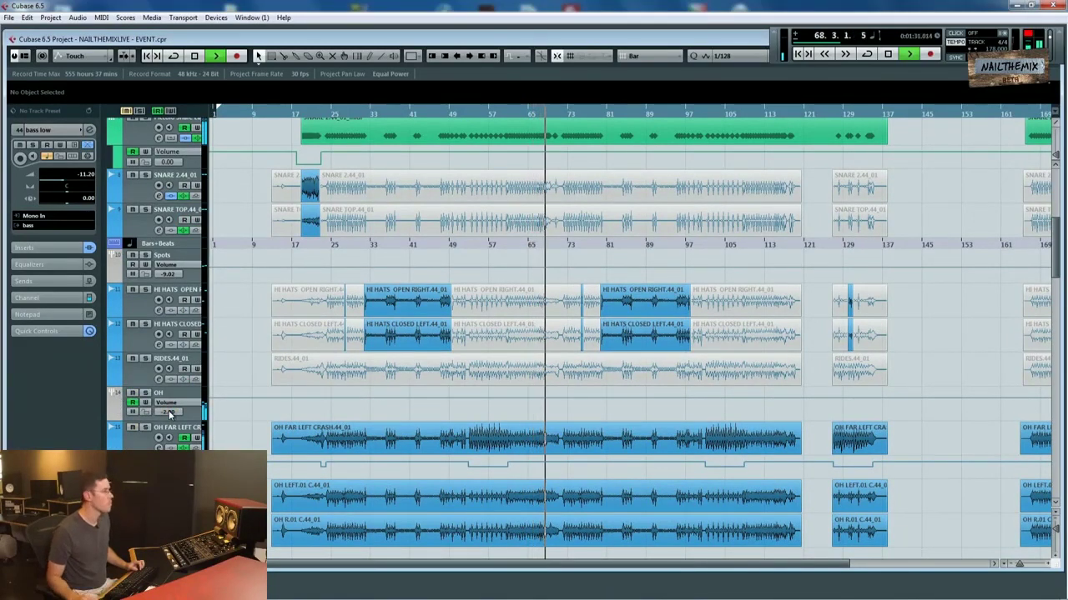
scroll(158, 283, up, 12)
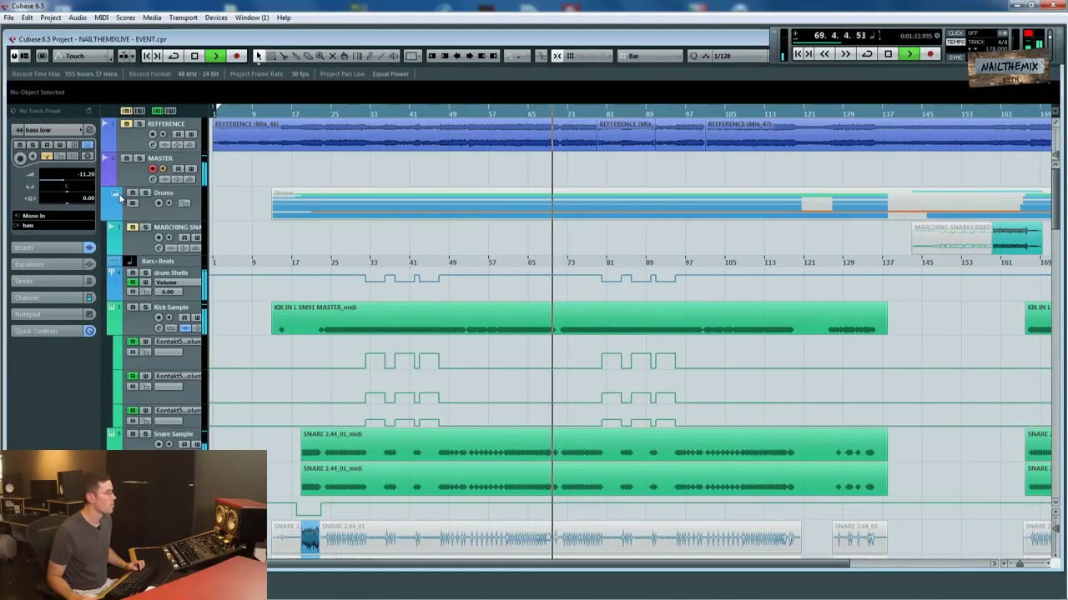
scroll(500, 275, down, 15)
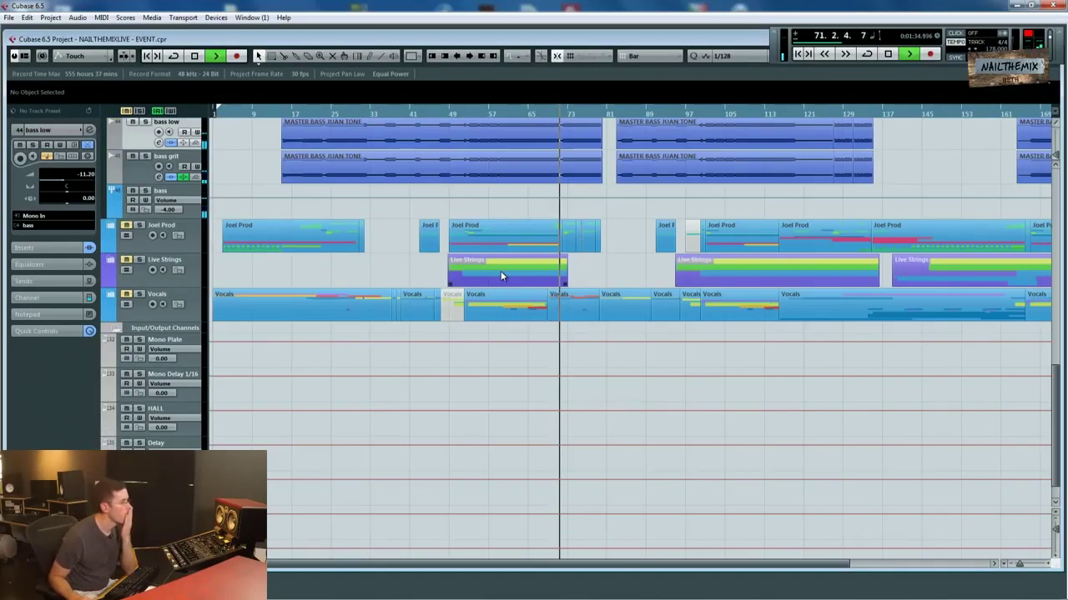
Raise the R GUITARS group volume to about -9.05 and play from bar 53.
scroll(500, 273, up, 5)
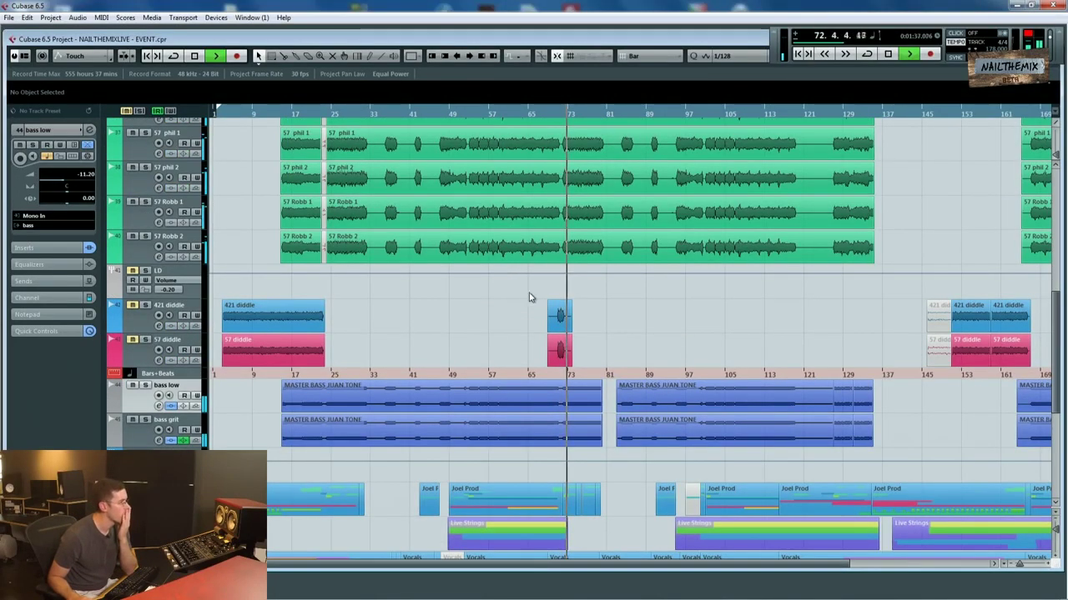
scroll(529, 296, up, 8)
key(space)
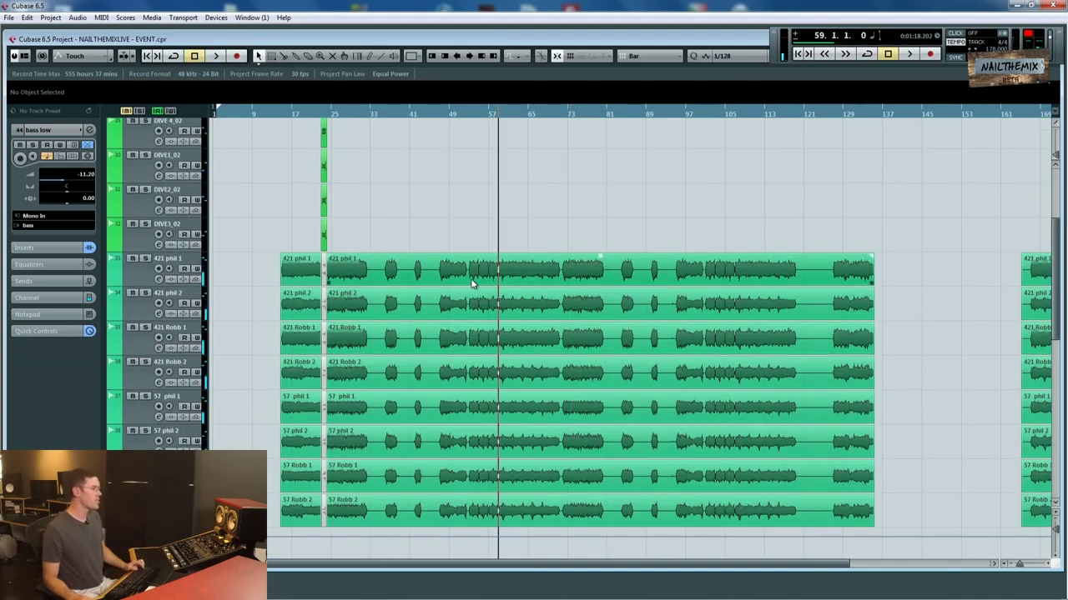
scroll(481, 218, up, 4)
scroll(480, 221, down, 2)
scroll(482, 238, up, 2)
ctrl+scroll(484, 246, up, 2)
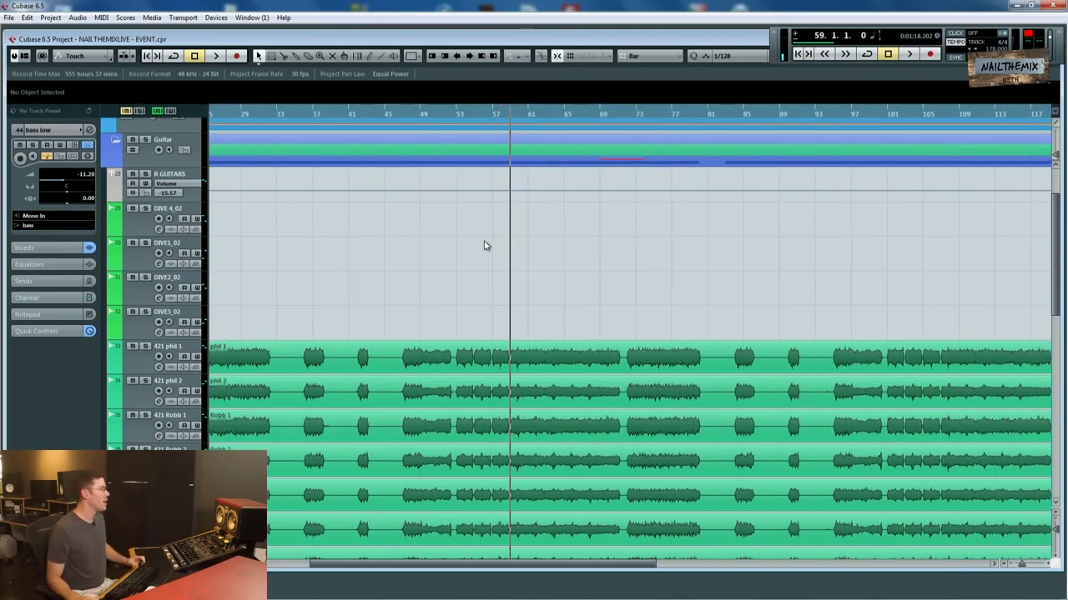
click(456, 108)
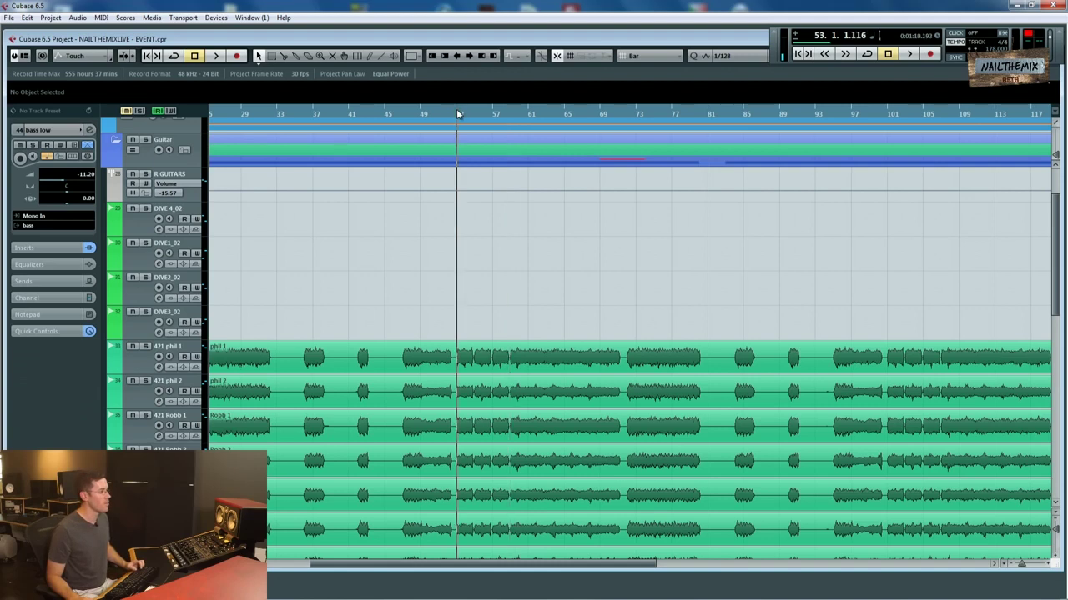
click(188, 193)
key(space)
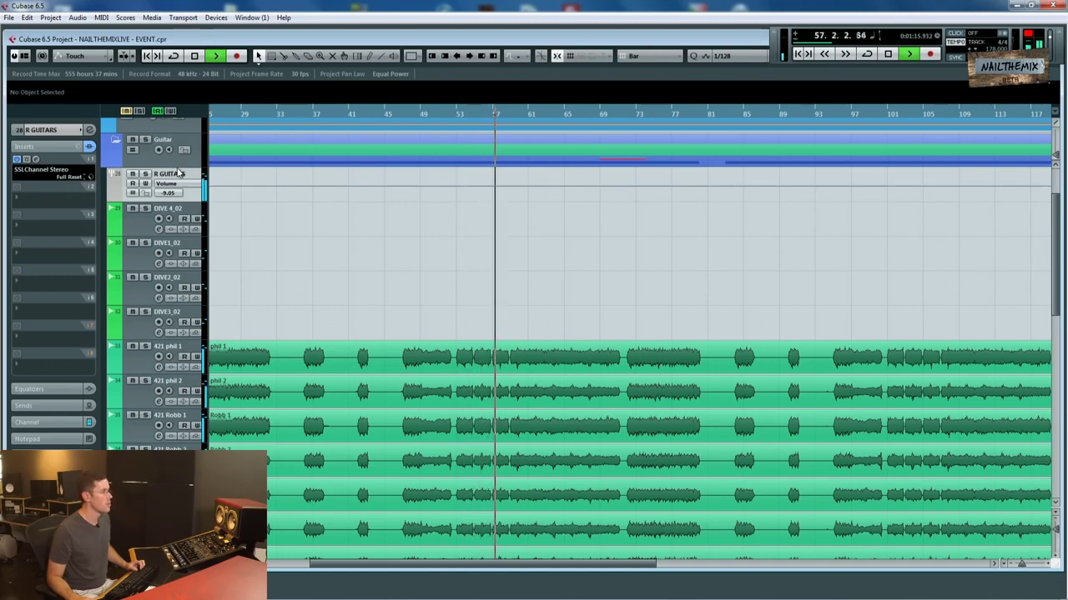
Replay the section from bar 53 to check the guitars against the bass.
scroll(408, 254, down, 10)
key(space)
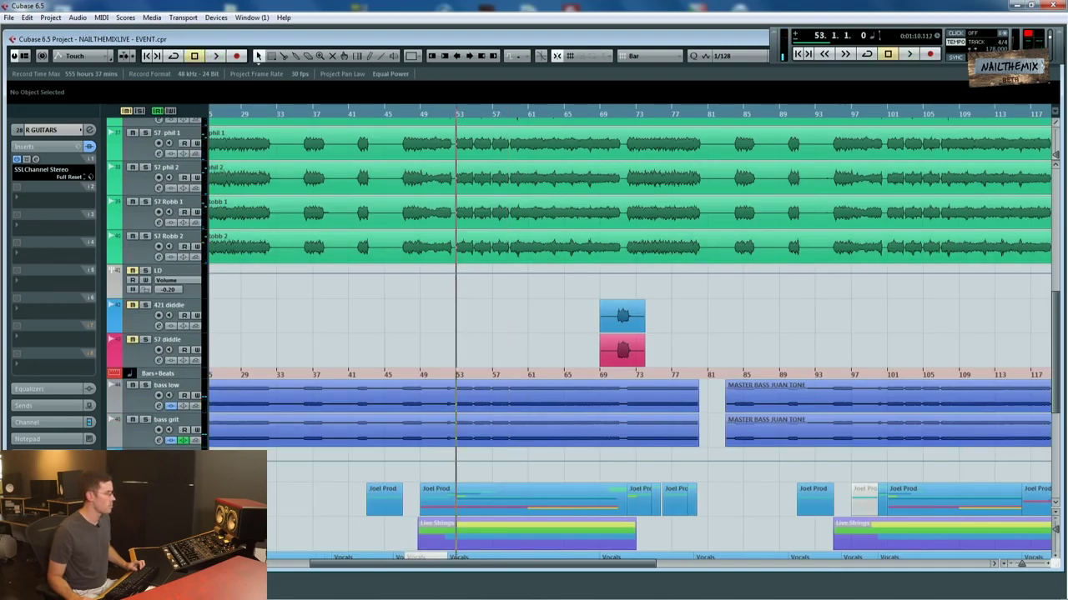
key(space)
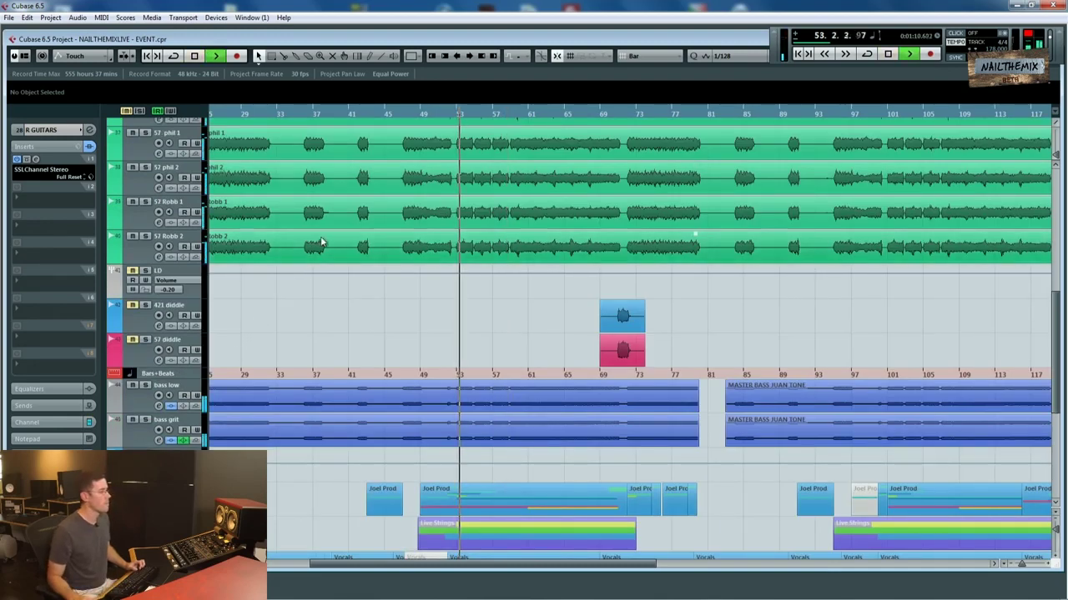
scroll(317, 241, up, 8)
key(space)
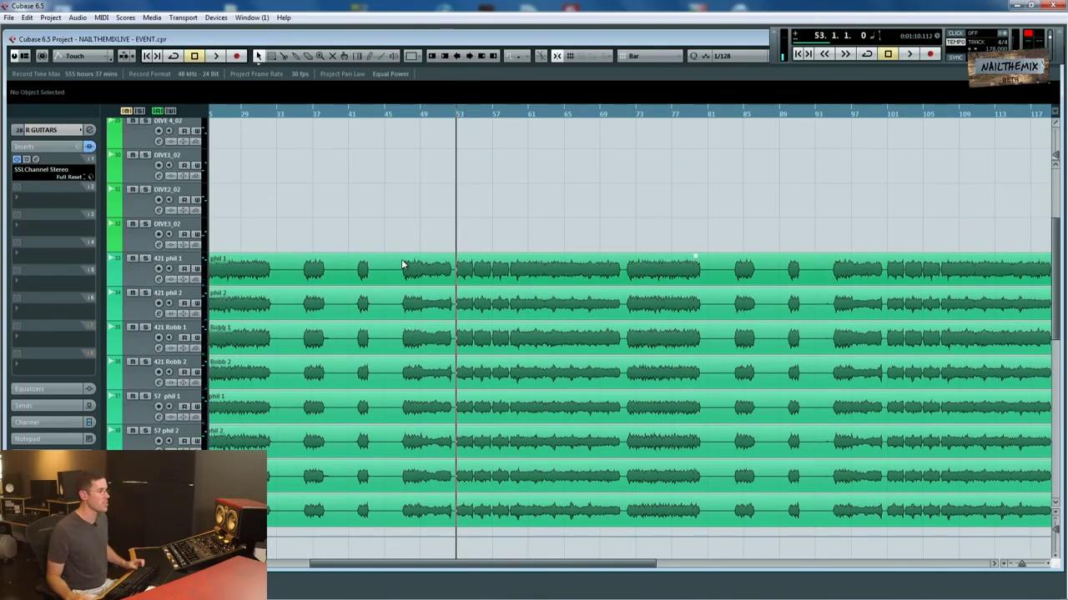
Audition the guitars from bar 24, just after the dive clips.
scroll(402, 266, left, 5)
drag(428, 114, 434, 200)
key(space)
scroll(422, 185, right, 2)
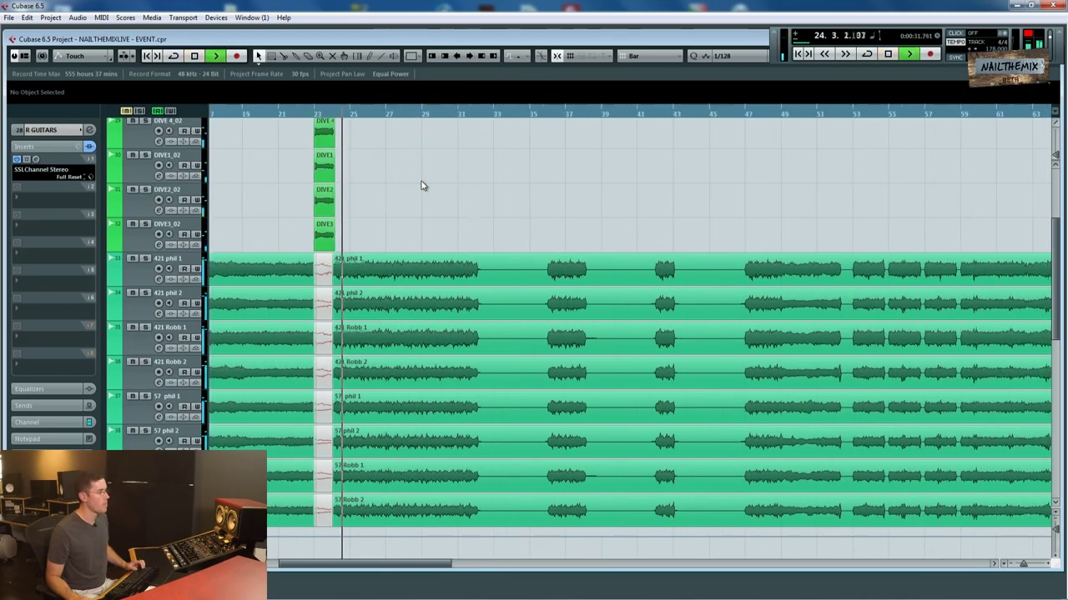
key(space)
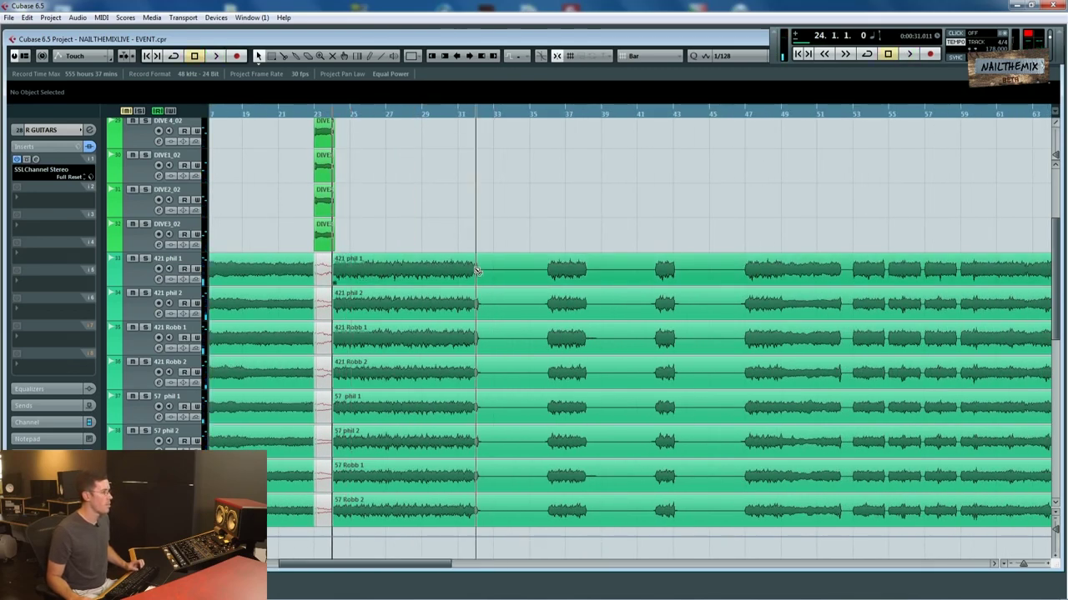
Split the 421 phil 1 event at bar 32 and loop playback from bar 24 to bar 32.
alt+click(477, 267)
click(409, 273)
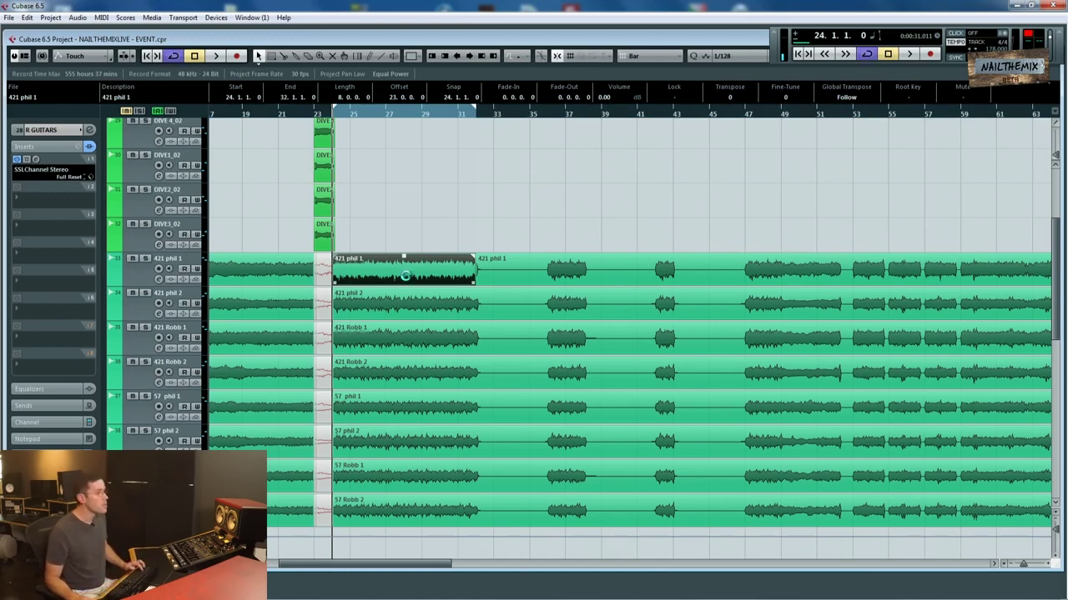
ctrl+scroll(354, 216, up, 2)
click(400, 212)
key(space)
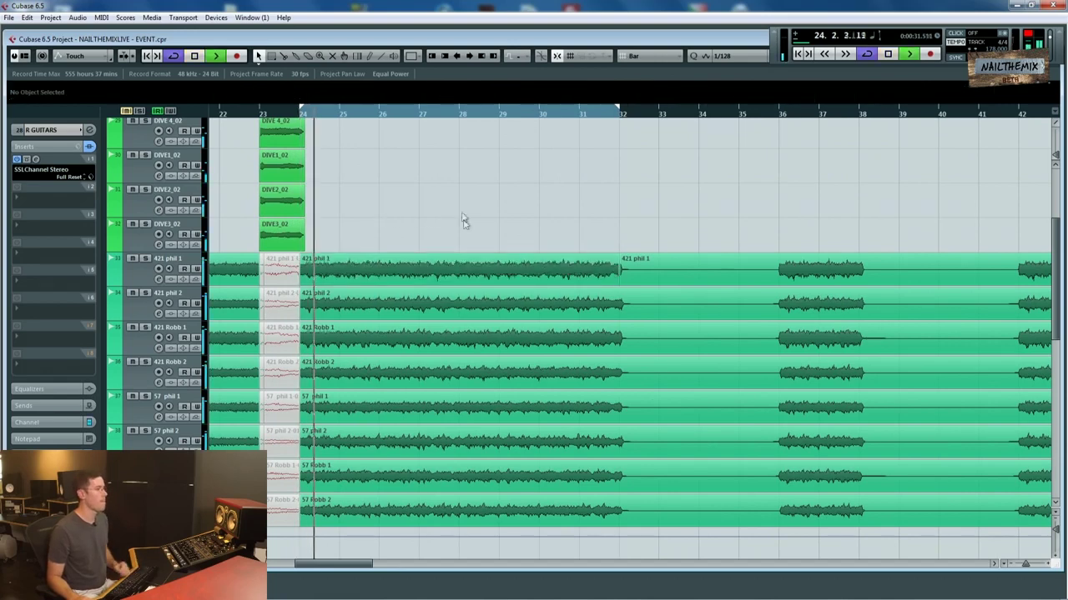
Set the R GUITARS group volume to about -9.42 and open its channel settings.
scroll(460, 210, up, 3)
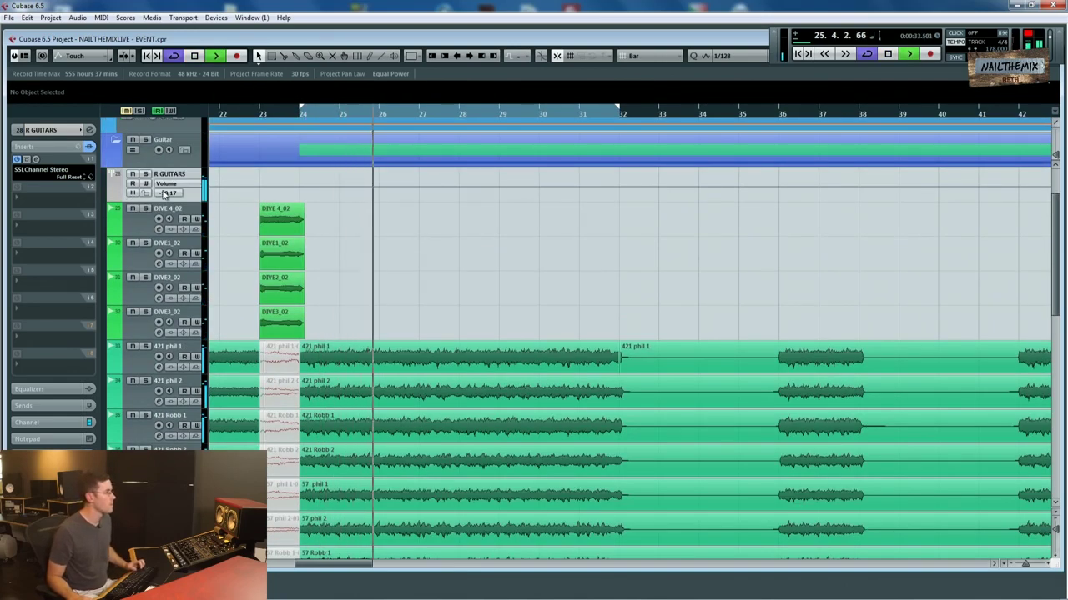
click(133, 193)
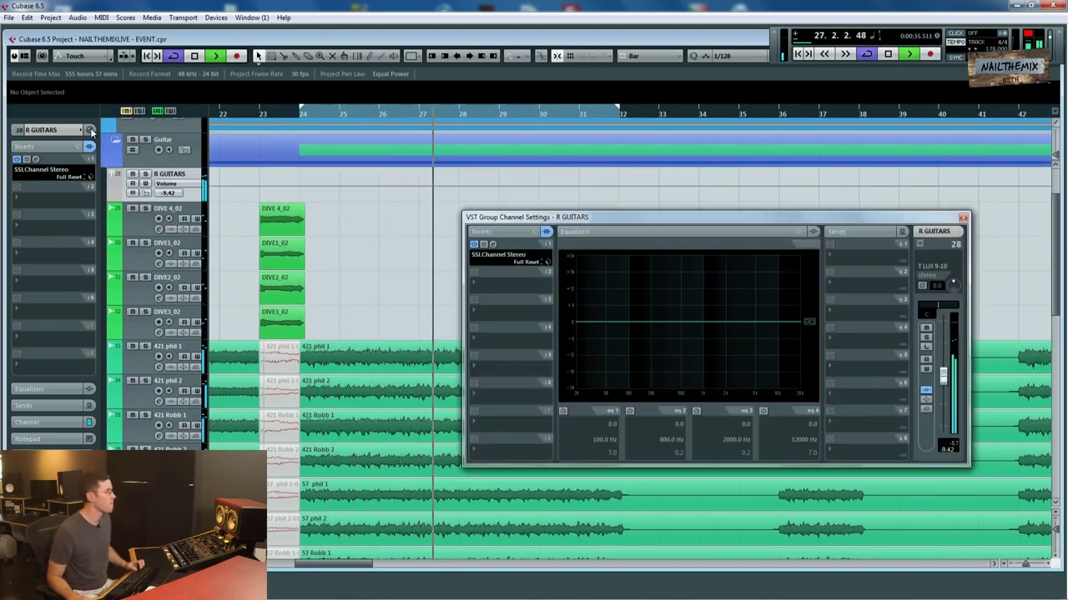
key(space)
key(space)
Equalize R GUITARS with about -3.2 dB at 241 Hz, +1.8 dB at 3889 Hz and a -1.4 dB low shelf at 928 Hz, comparing against bypass.
drag(631, 321, 657, 333)
mouse_move(727, 322)
mouse_down()
mouse_move(726, 310)
mouse_move(717, 331)
mouse_move(718, 319)
mouse_move(761, 313)
mouse_move(740, 315)
mouse_up()
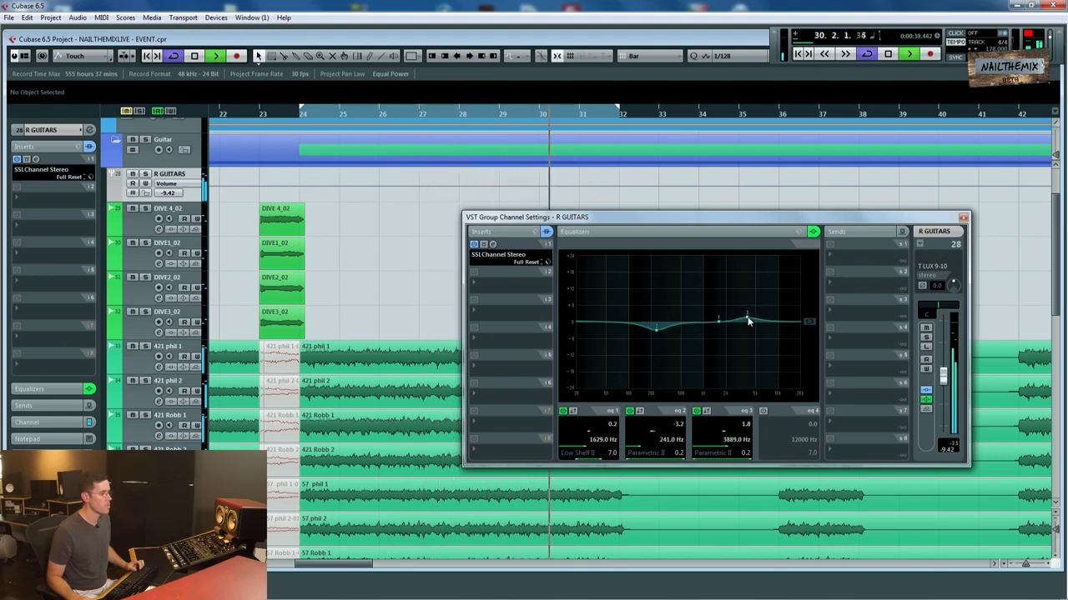
drag(721, 326, 698, 326)
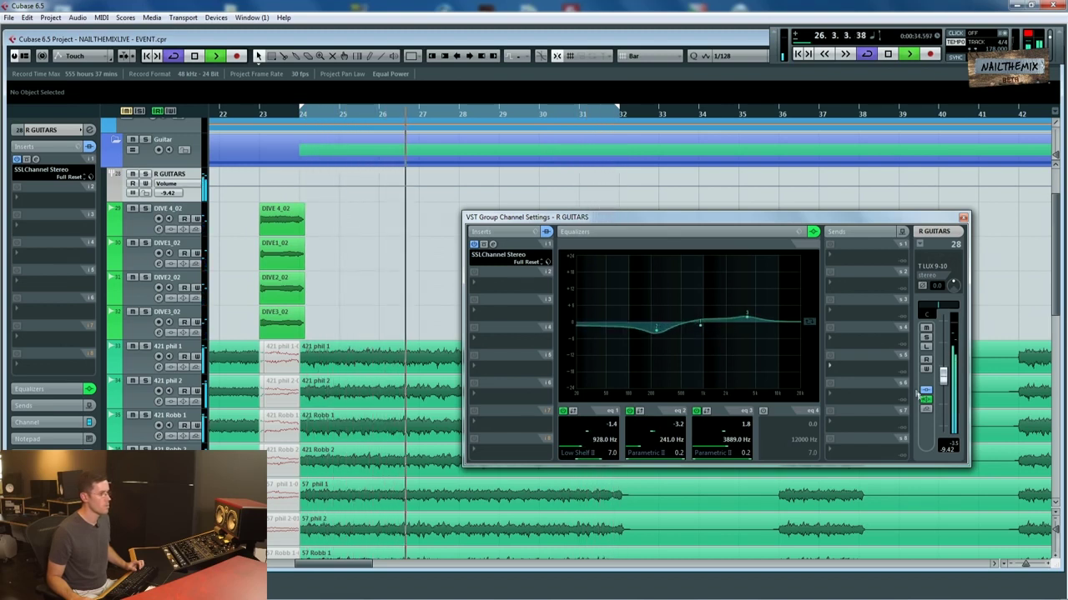
click(925, 400)
click(926, 401)
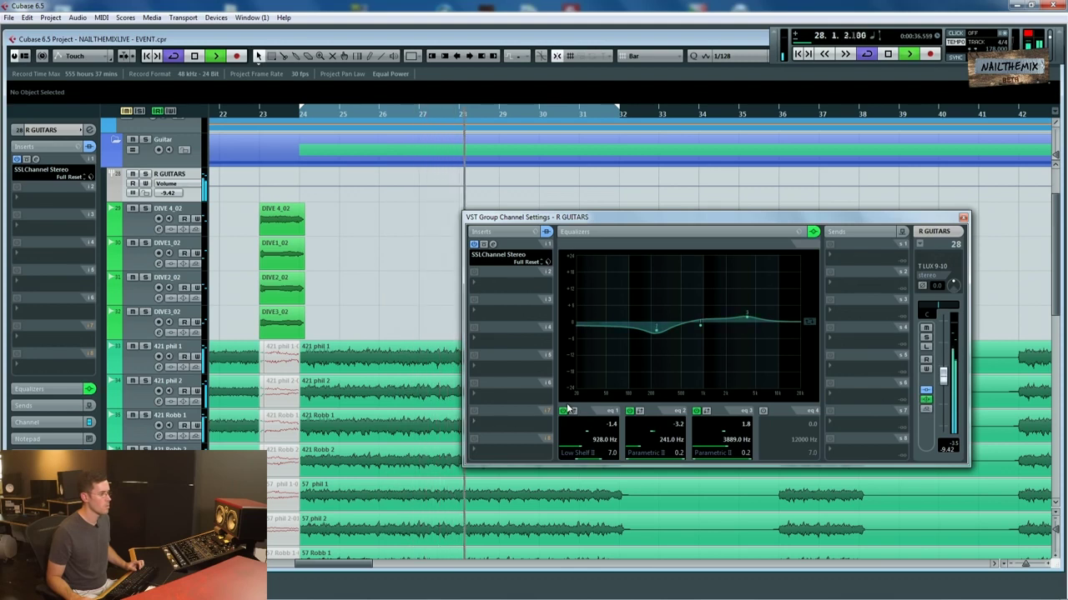
Switch off the three active EQ bands on R GUITARS, stop playback and close the channel settings.
click(563, 410)
click(630, 411)
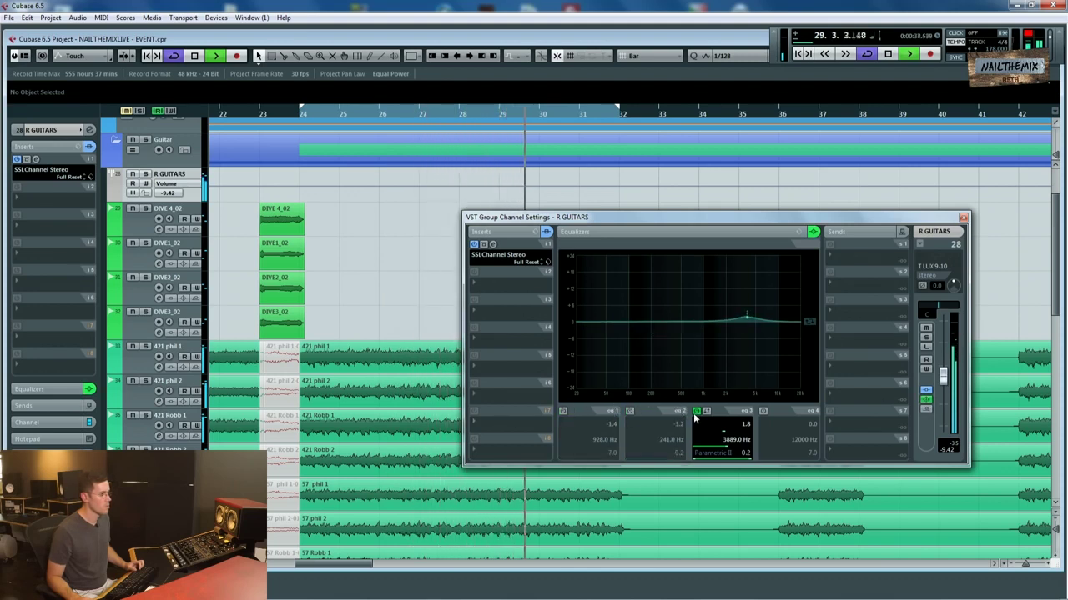
click(697, 411)
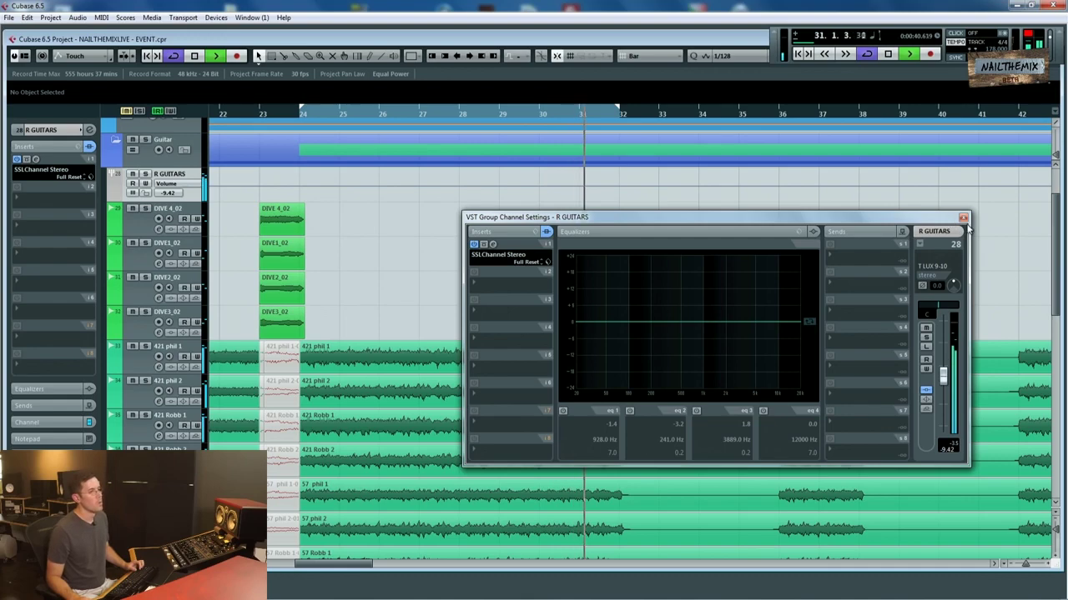
key(space)
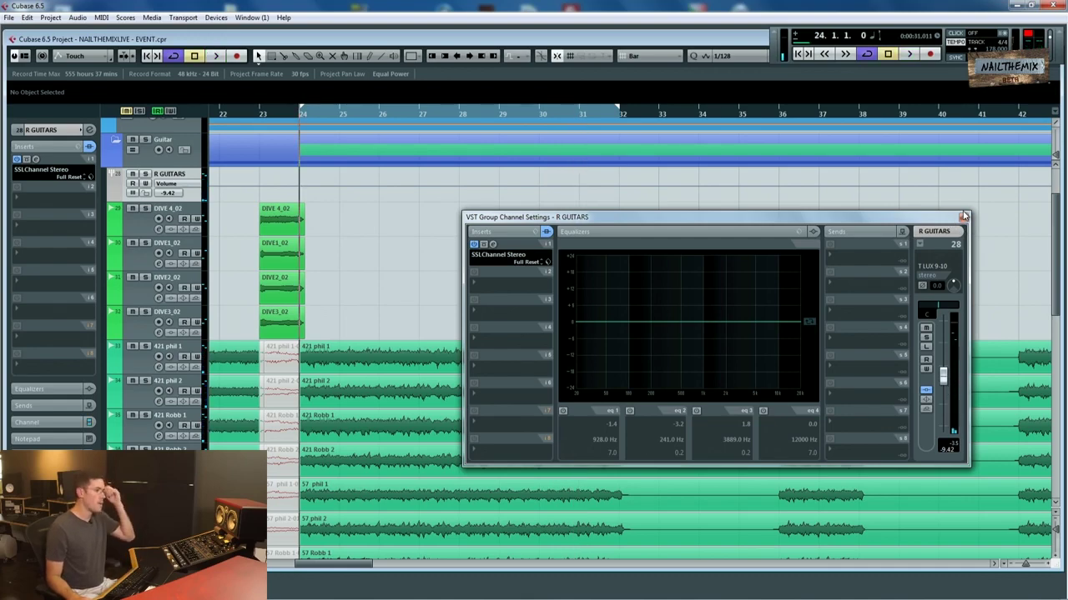
click(964, 217)
Mute all events on the four 421 guitar tracks along the song, leaving the 57 tracks active.
ctrl+scroll(439, 294, down, 5)
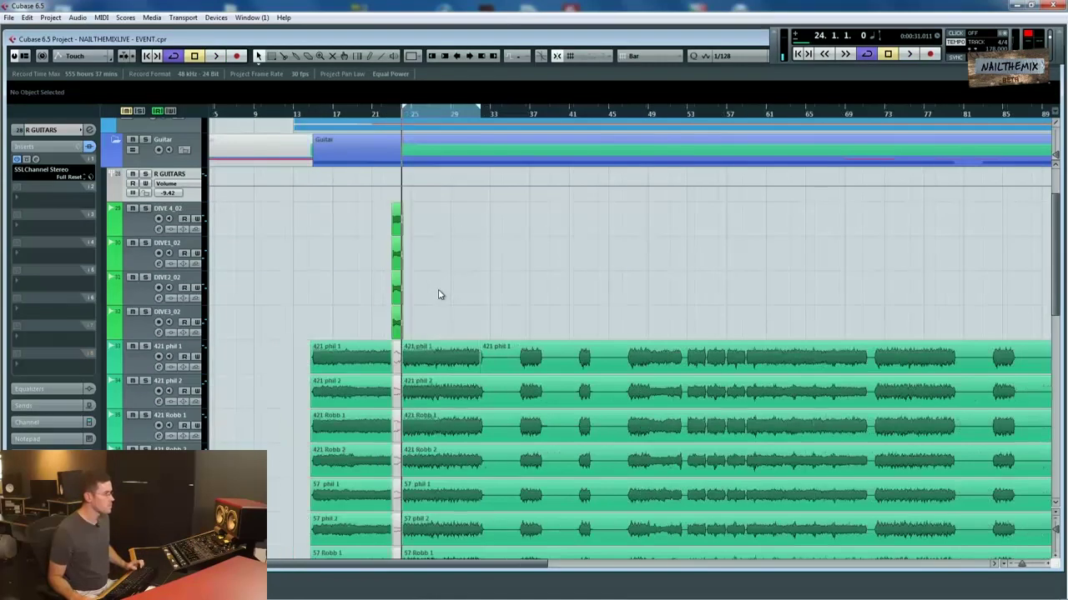
scroll(457, 289, down, 3)
ctrl+scroll(397, 225, down, 2)
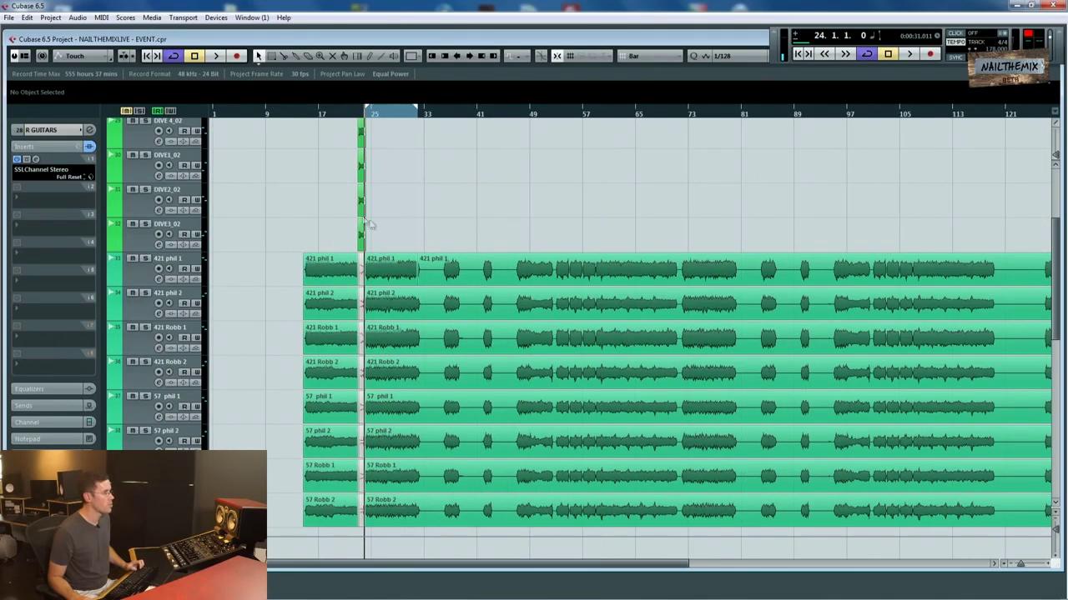
right_click(260, 269)
click(319, 253)
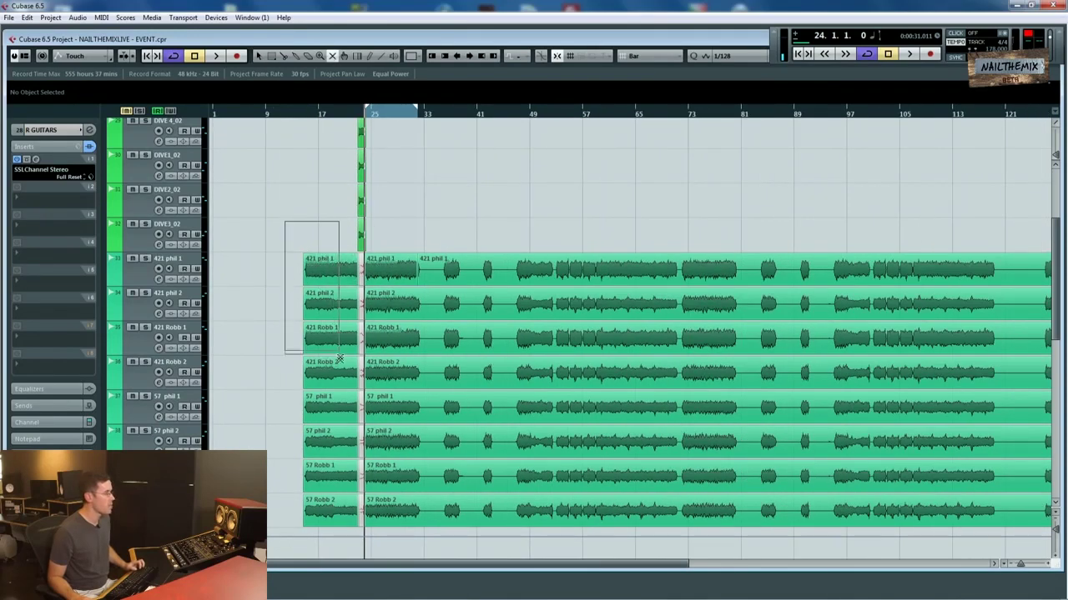
drag(332, 374, 333, 375)
drag(400, 226, 457, 295)
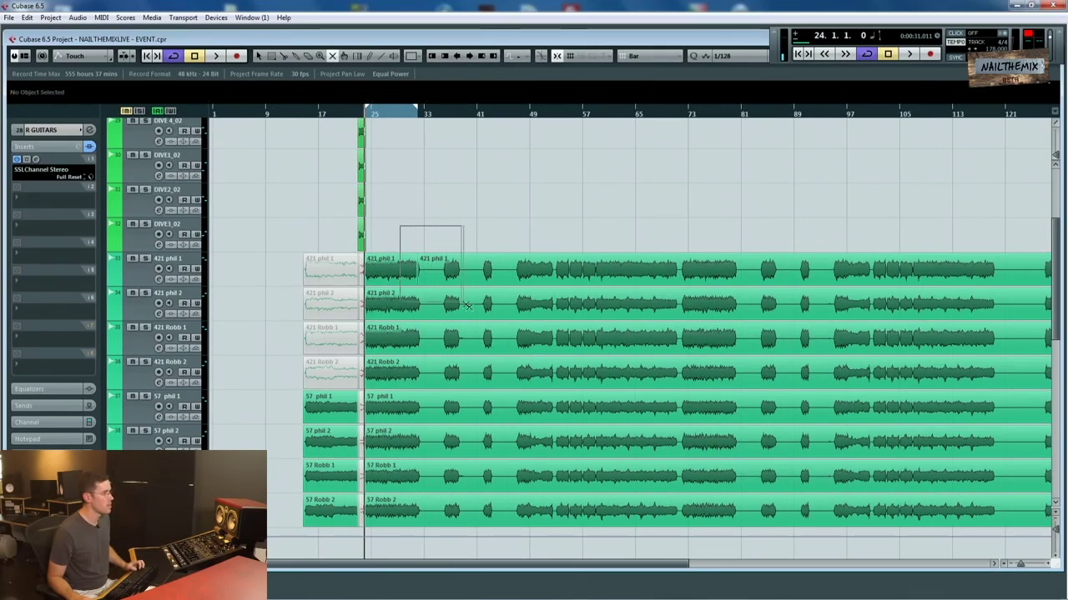
drag(591, 379, 957, 376)
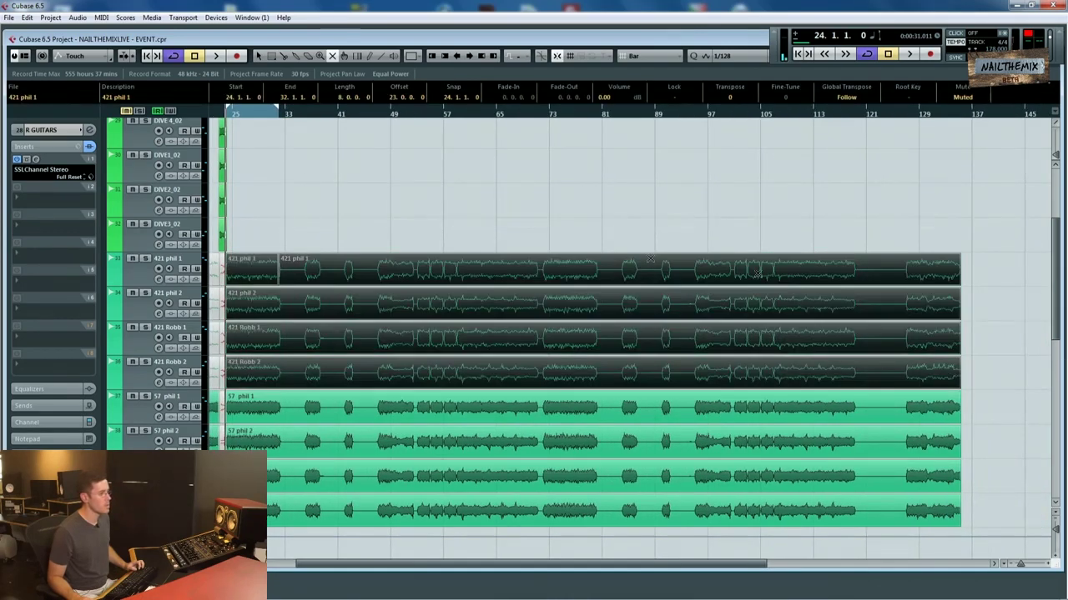
right_click(474, 198)
click(507, 193)
scroll(390, 212, left, 3)
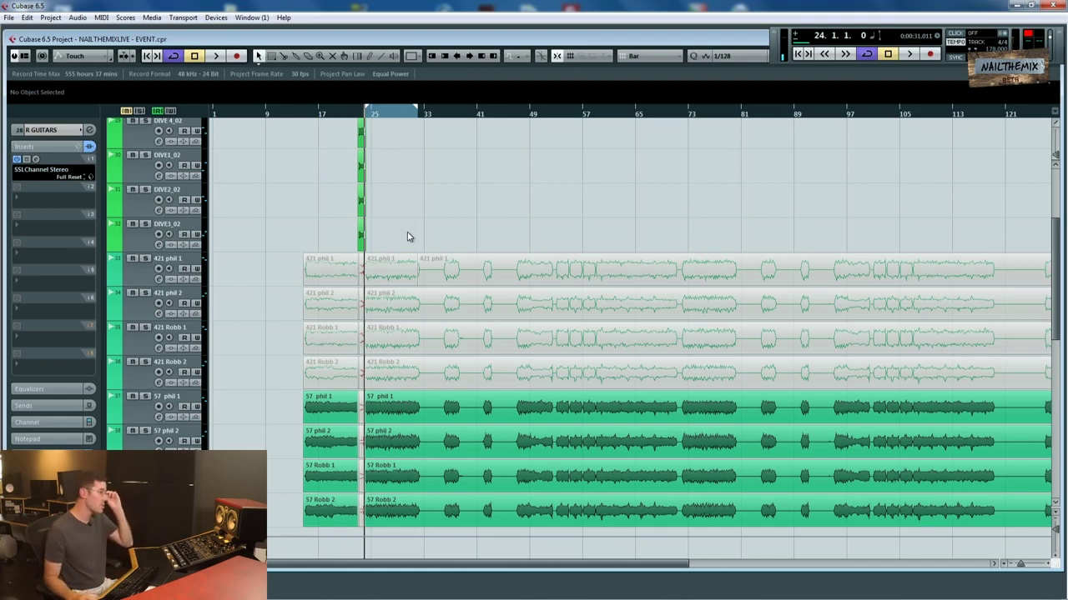
Raise the R GUITARS group volume to -2.00 while playing the loop, then stop playback.
scroll(407, 236, up, 5)
key(space)
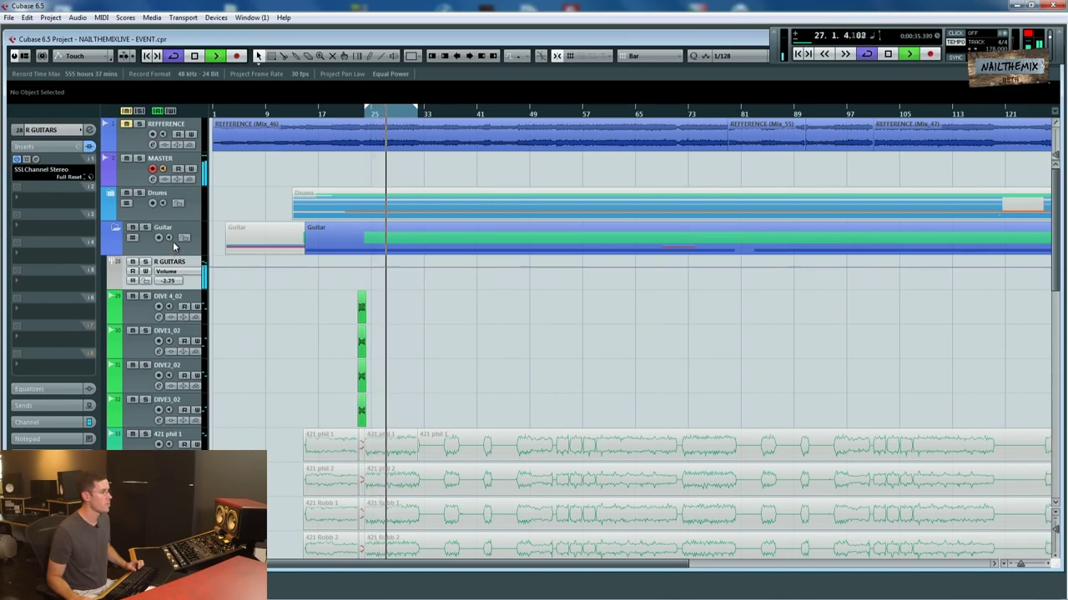
scroll(284, 339, up, 2)
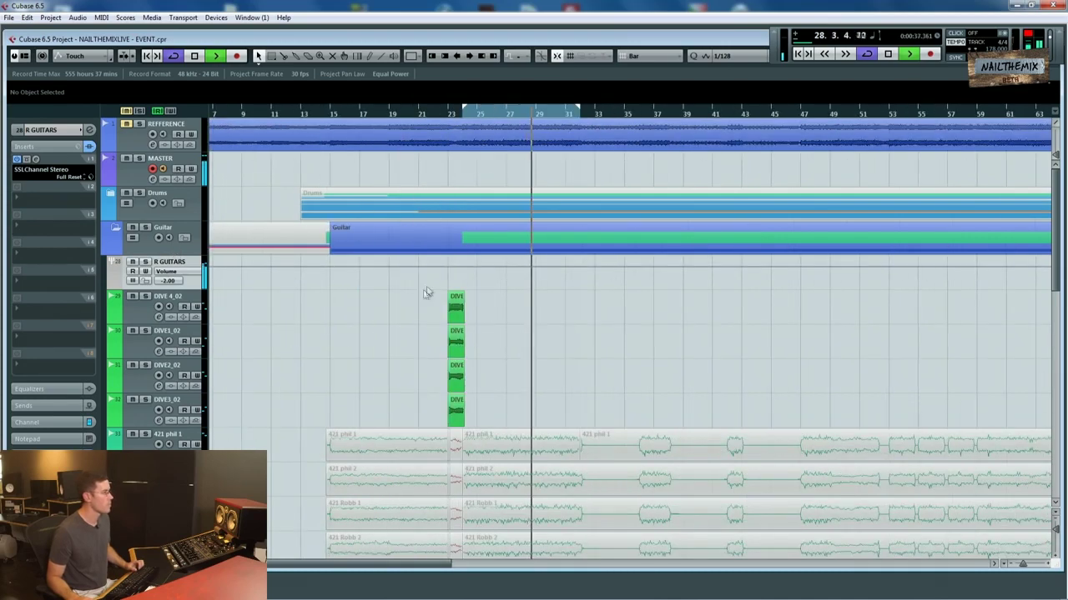
scroll(489, 233, down, 3)
scroll(546, 269, up, 3)
scroll(542, 271, down, 3)
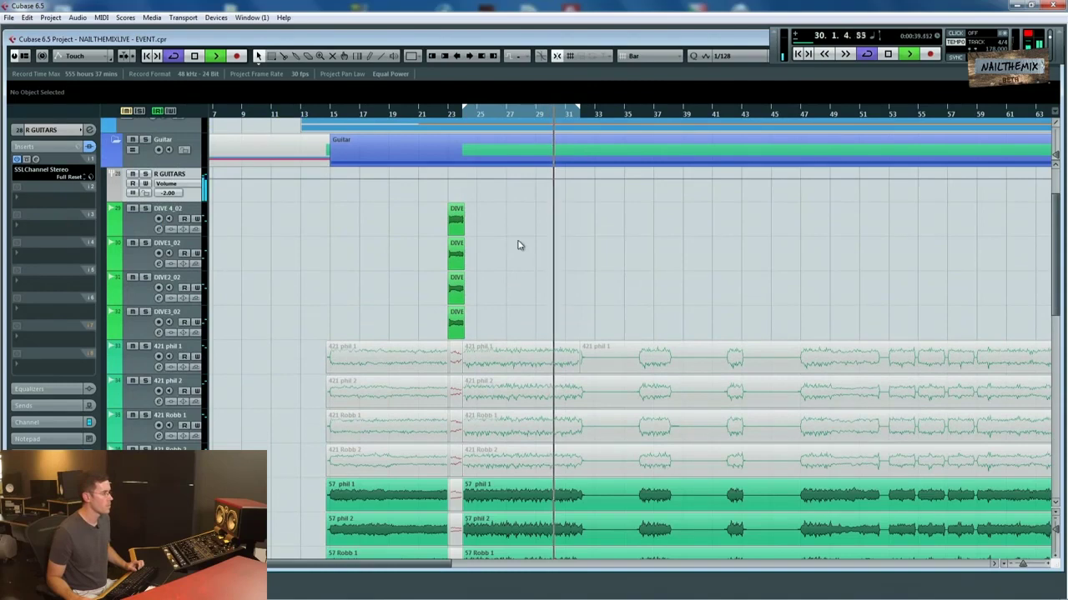
key(space)
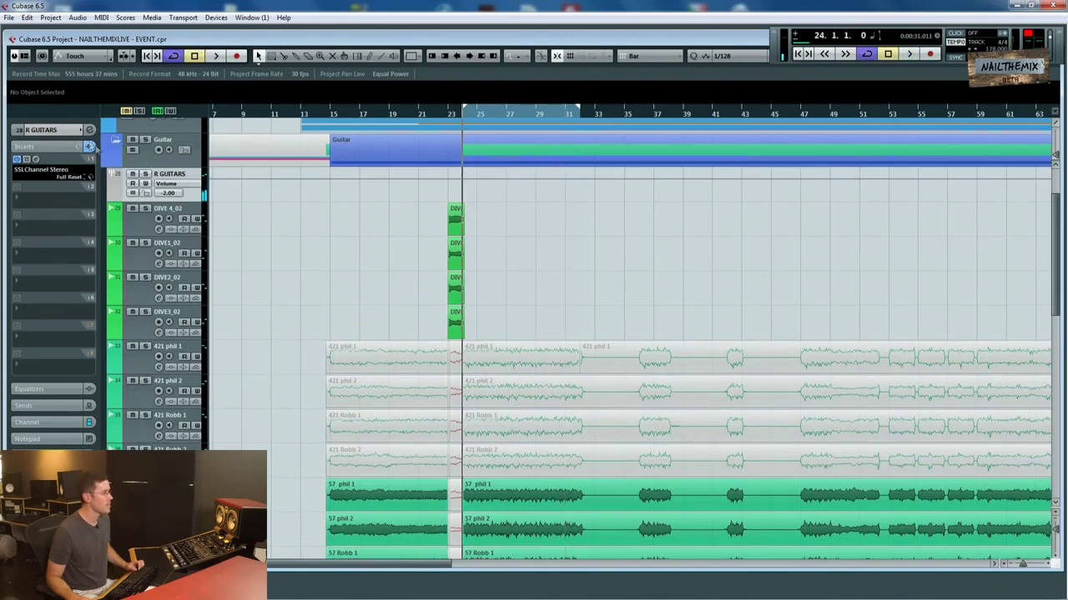
Open the R GUITARS channel settings and cut about 2.8 dB at 190 Hz and 1.2 dB at 502 Hz during playback.
click(90, 147)
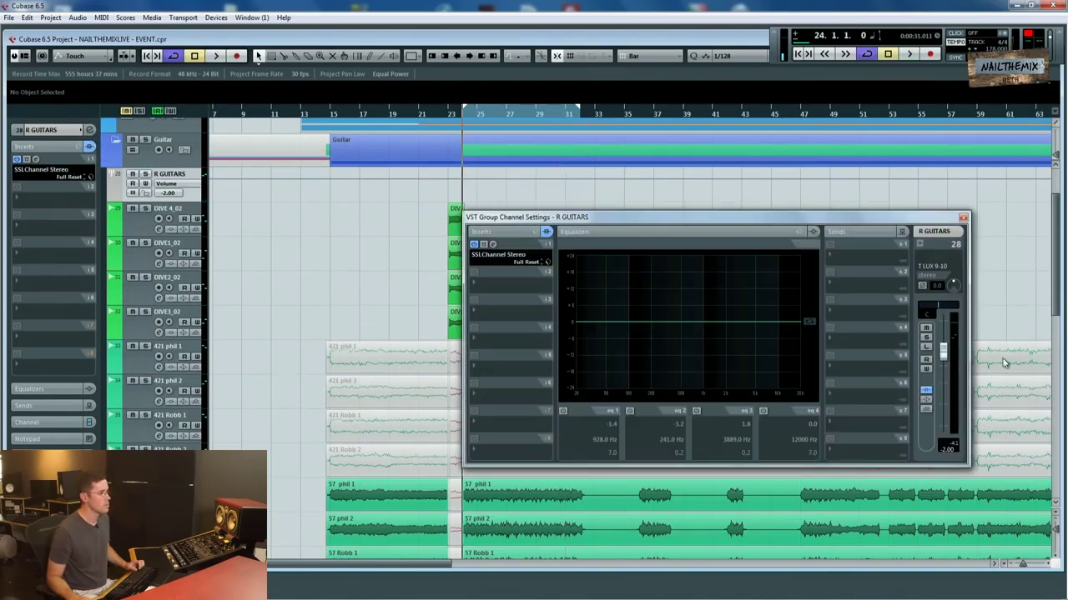
drag(704, 330, 647, 319)
drag(648, 341, 650, 336)
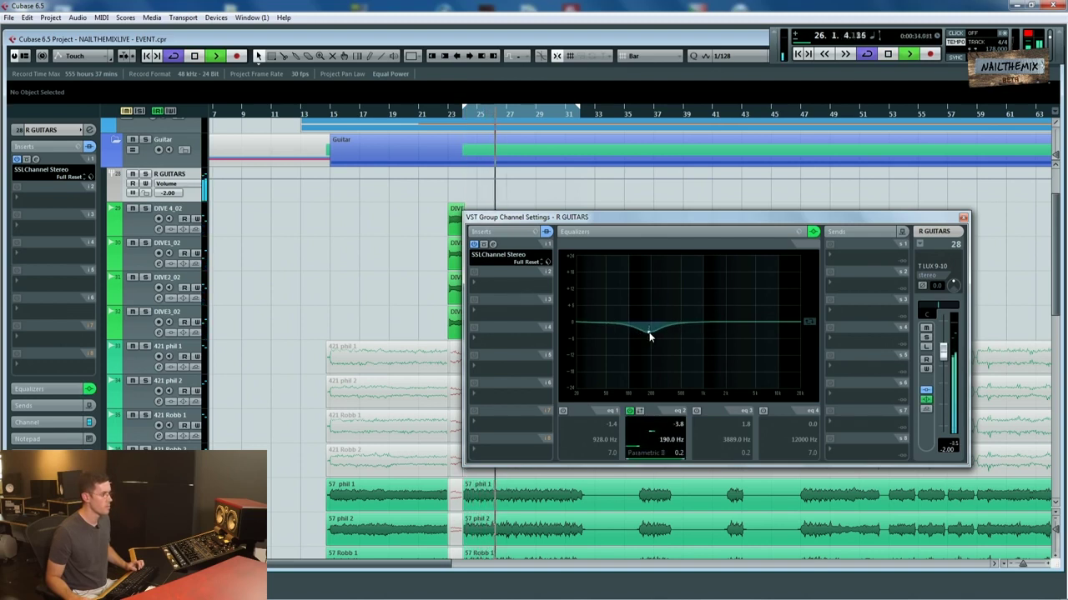
click(730, 317)
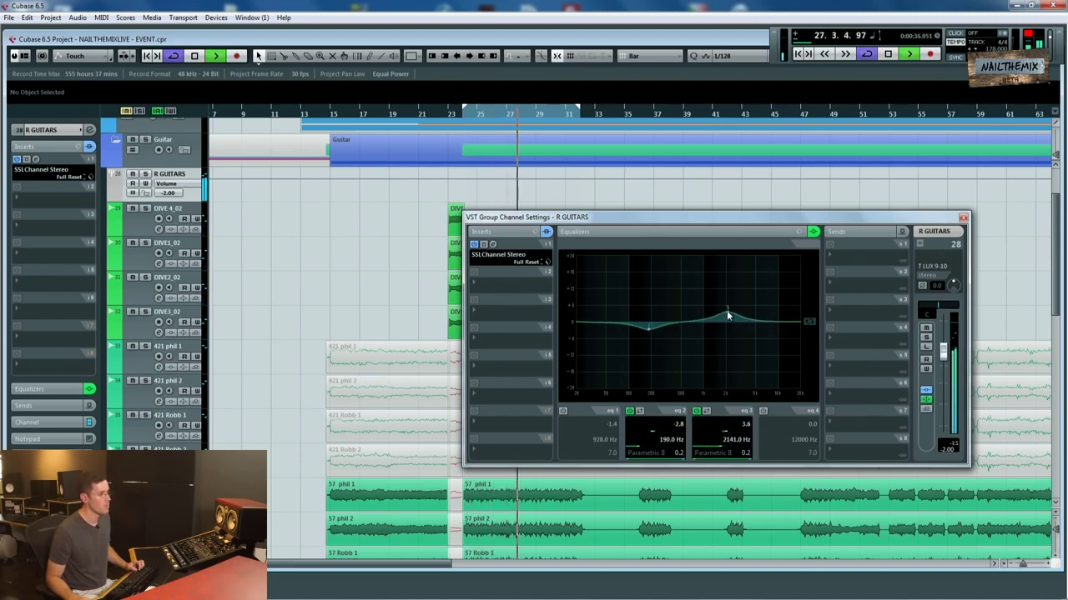
drag(725, 315, 689, 333)
Compare the R GUITARS EQ cuts against bypass, leave all bands switched off and stop playback.
click(629, 411)
click(630, 411)
click(629, 411)
click(630, 411)
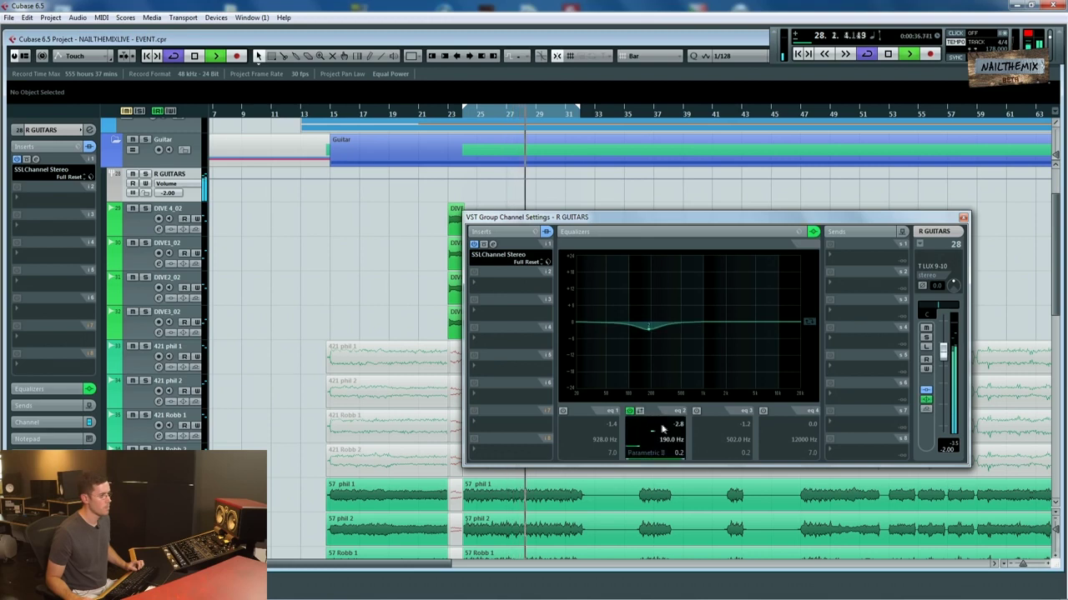
click(630, 411)
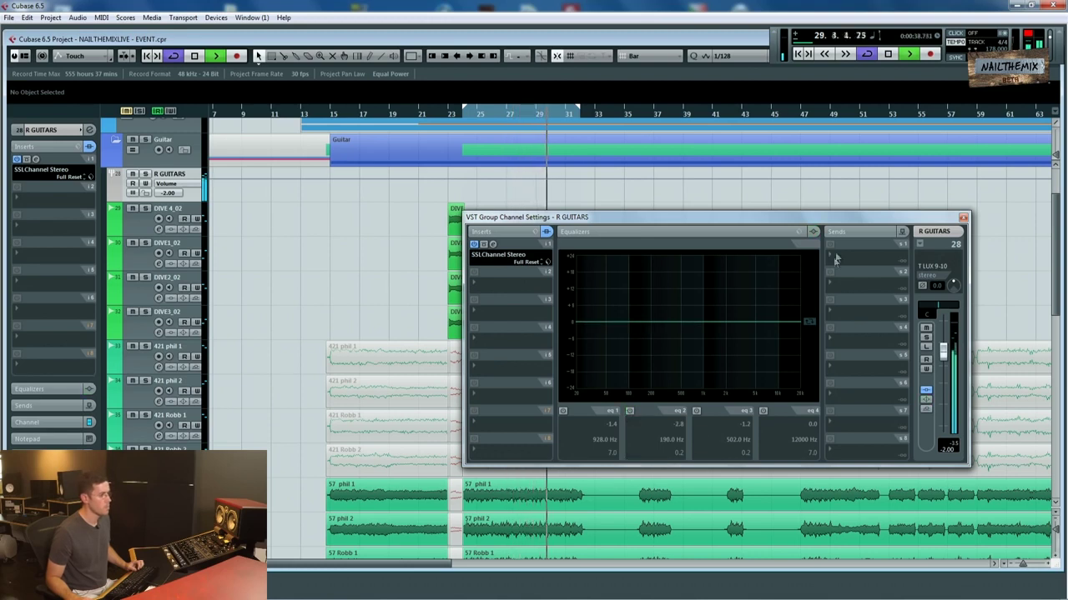
key(space)
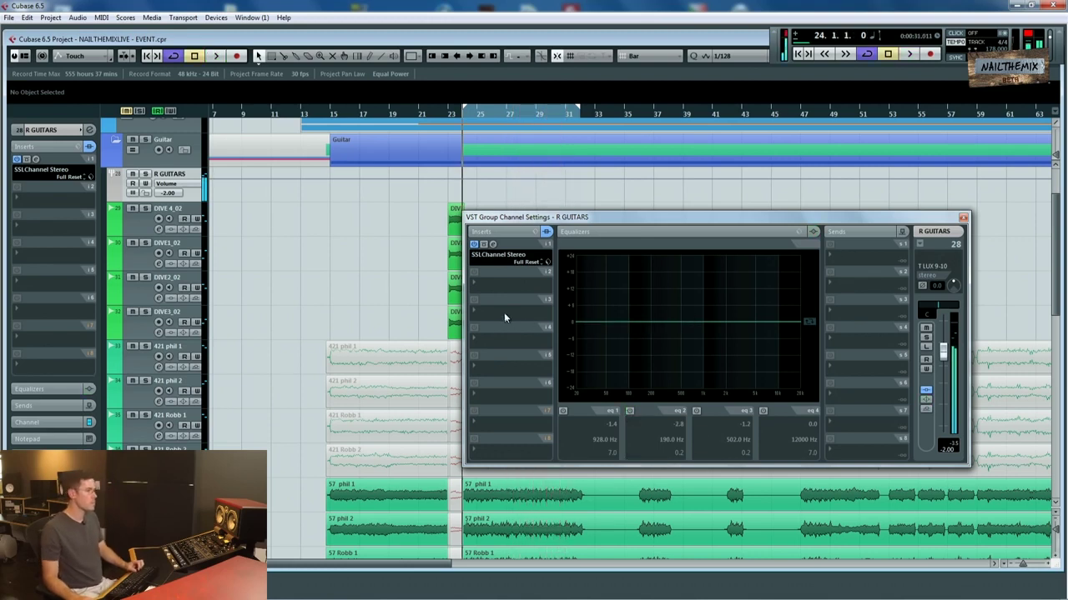
Insert the Waves L1 limiter Stereo in the fourth insert slot of R GUITARS.
click(493, 345)
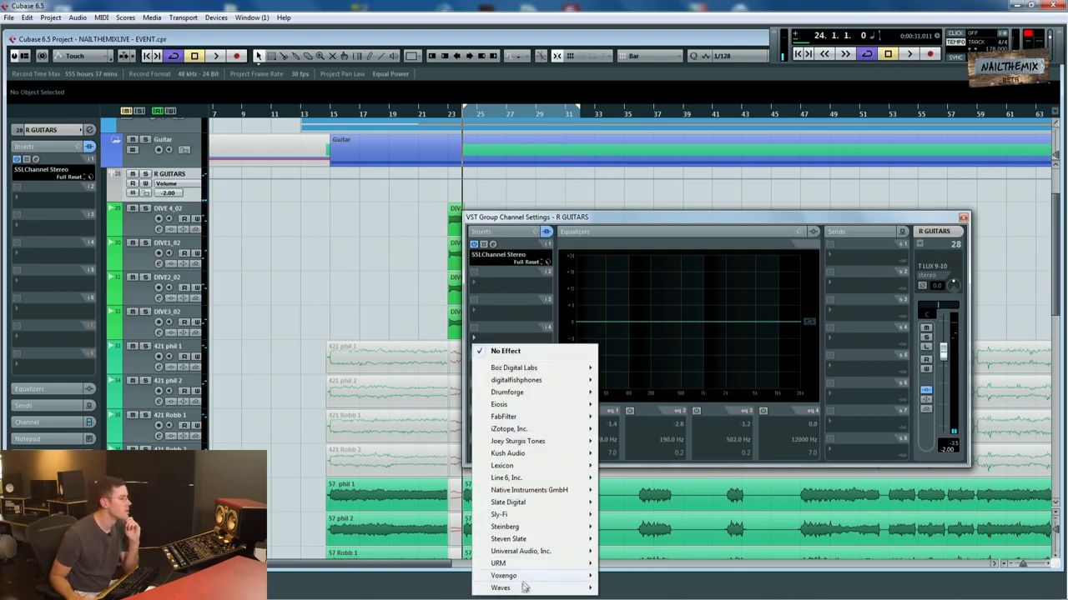
mouse_move(519, 590)
mouse_move(652, 419)
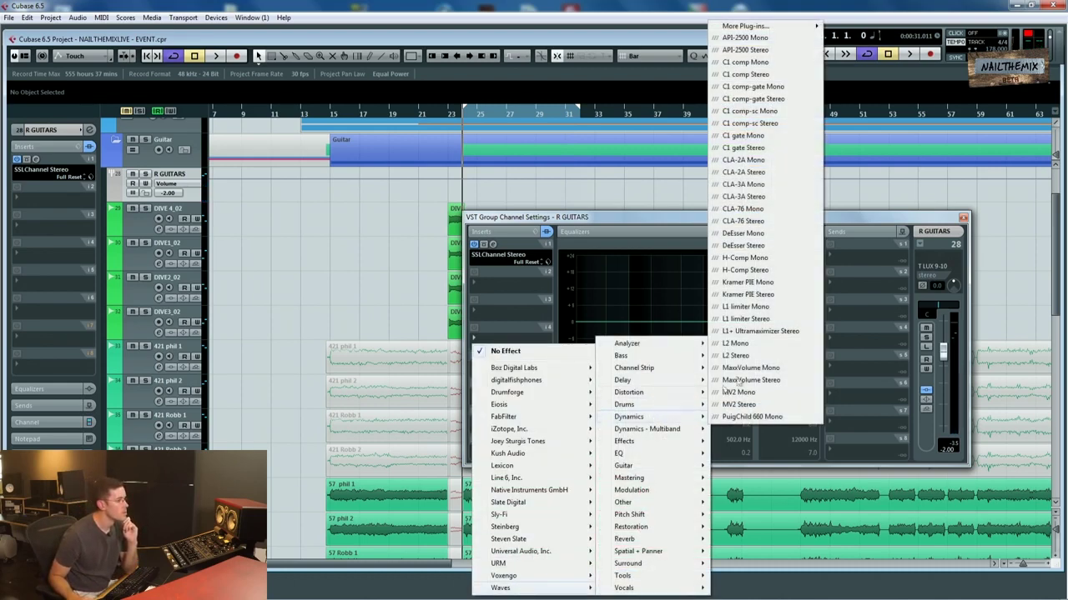
click(756, 324)
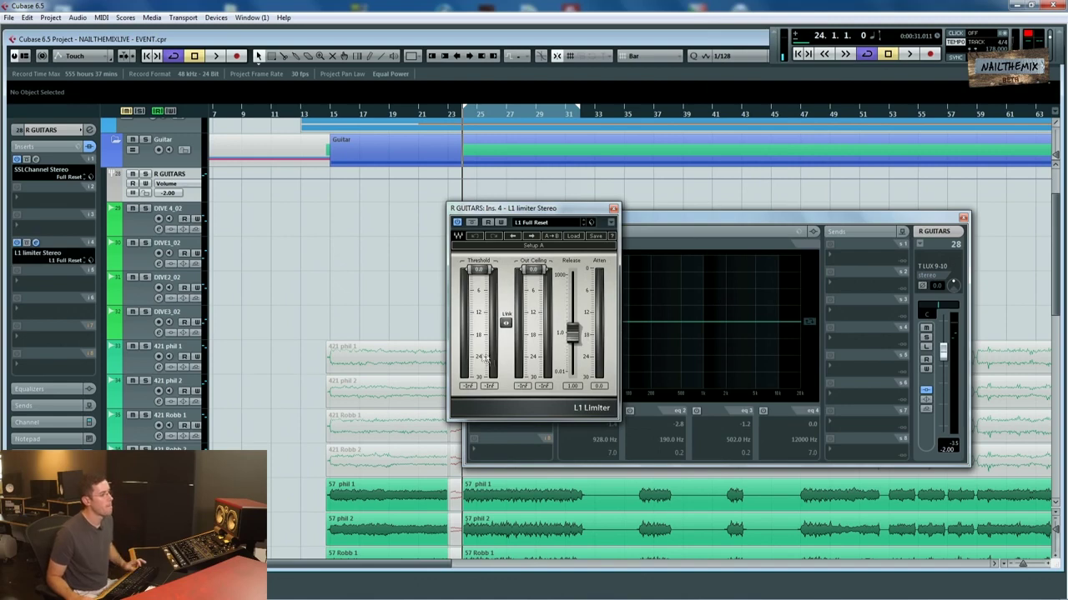
Lower the L1 limiter's threshold and out ceiling together to about -7.1 dB while the loop plays.
key(space)
drag(478, 286, 478, 294)
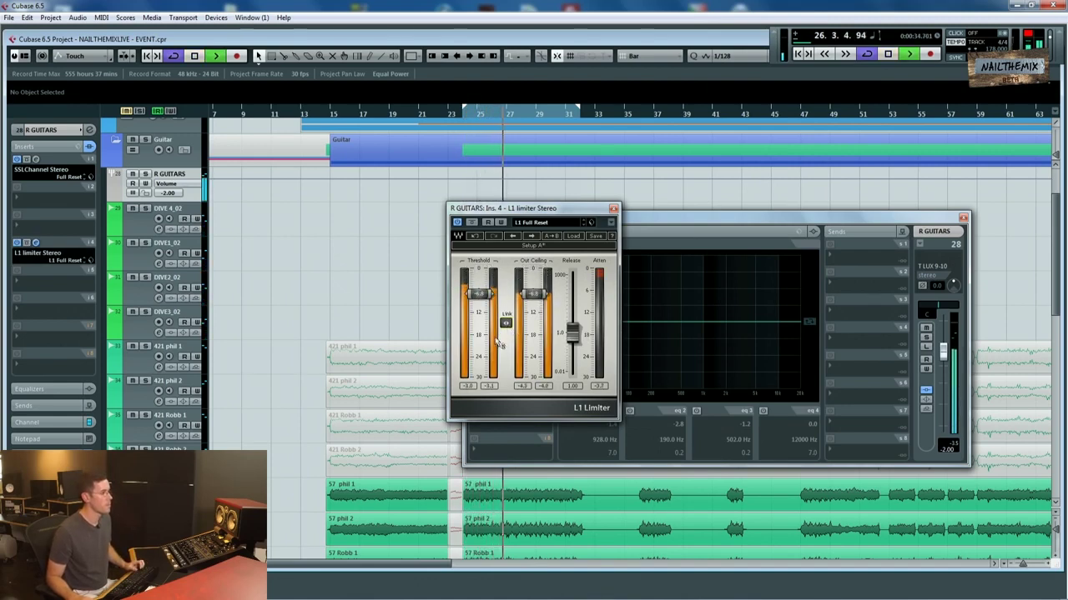
key(space)
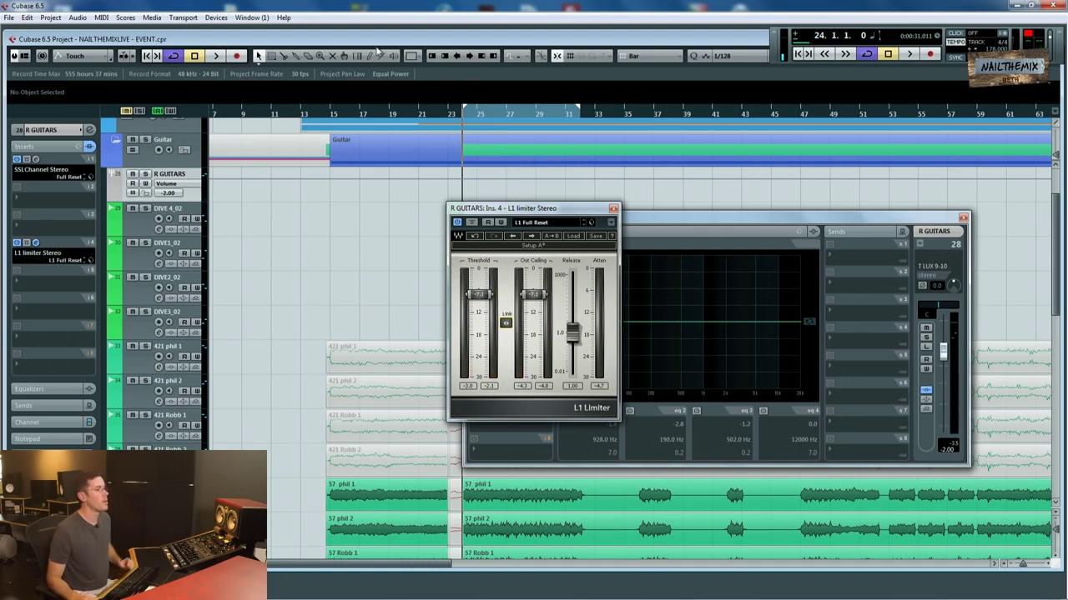
Raise the R GUITARS volume to -0.23 and audition the limited group soloed together with MASTER.
drag(562, 200, 381, 196)
key(space)
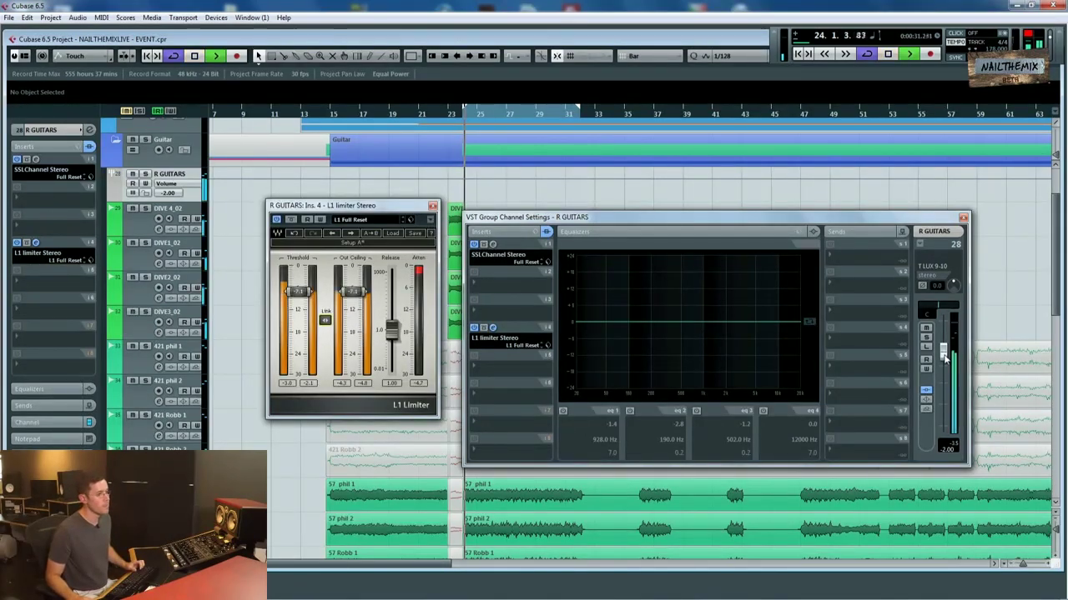
key(space)
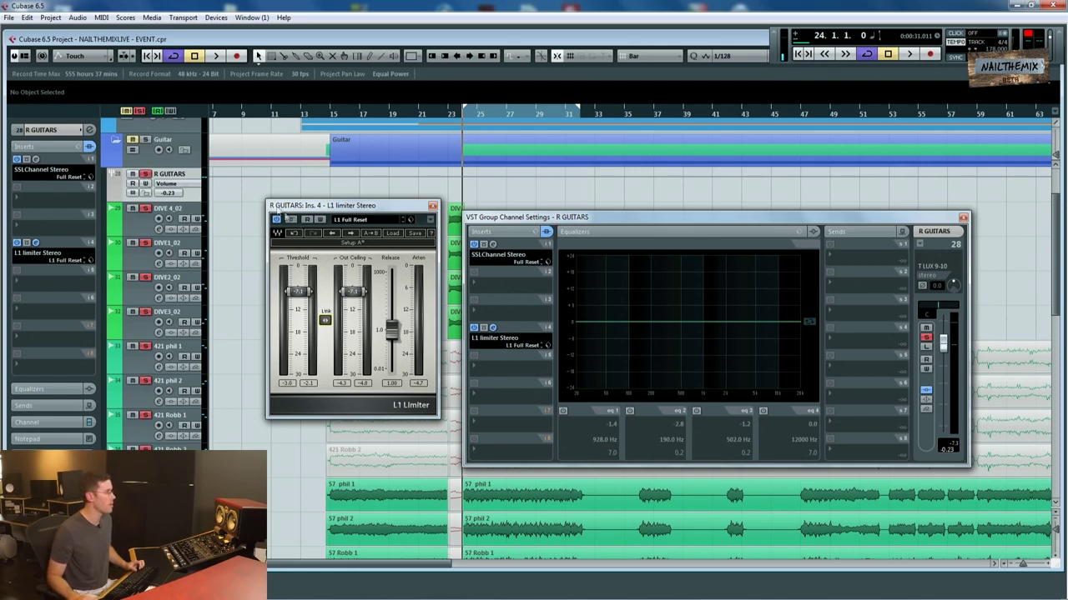
scroll(236, 195, up, 3)
key(space)
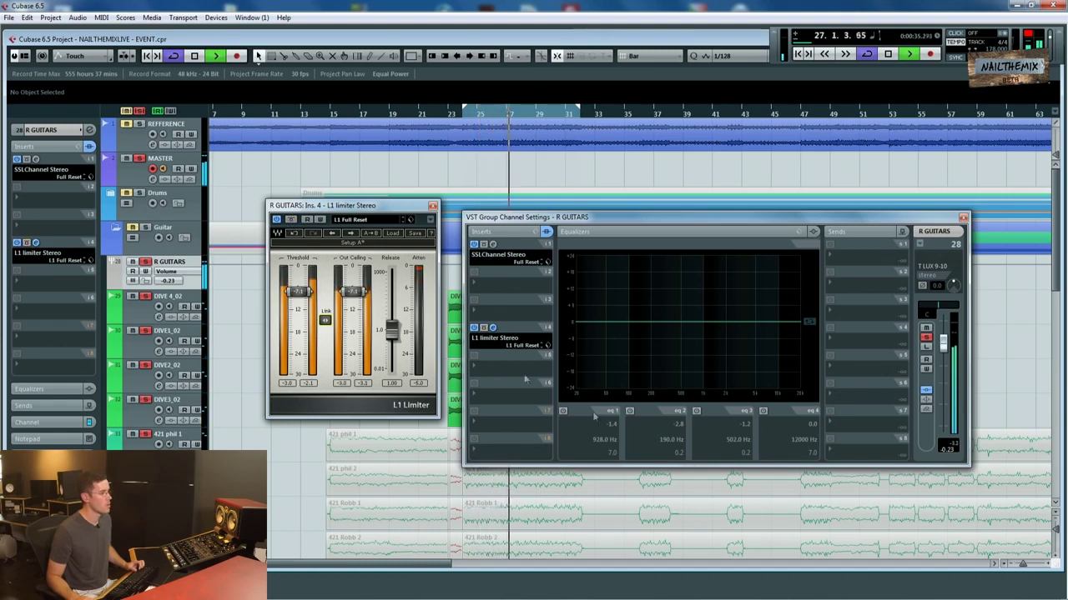
key(space)
Turn EQ band 2 on R GUITARS into a narrow -12.0 dB cut at 160 Hz, comparing it against bypass.
click(630, 410)
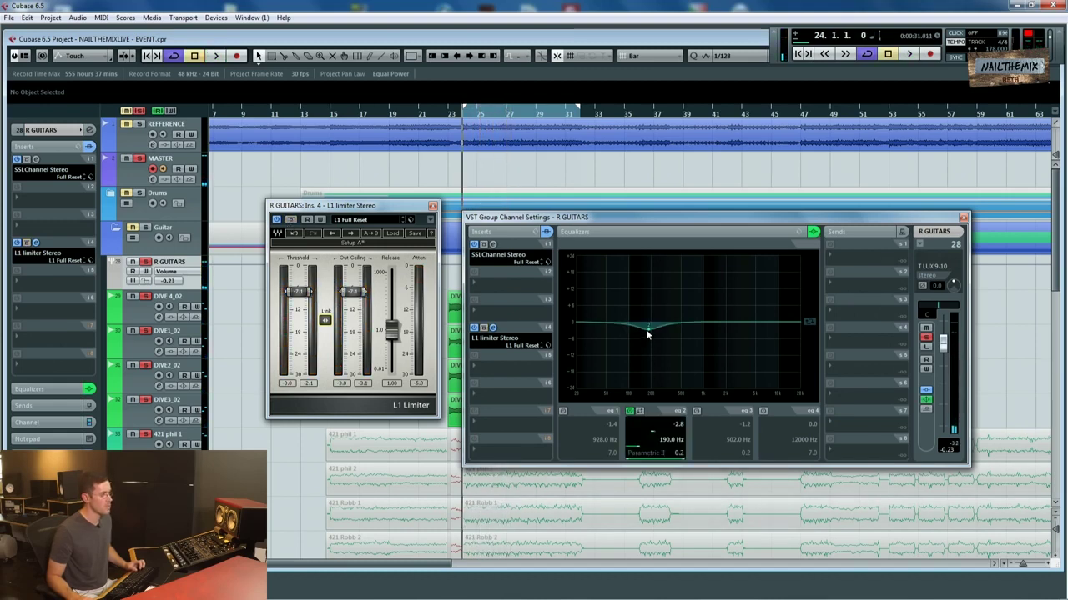
key(space)
drag(648, 326, 654, 364)
click(631, 411)
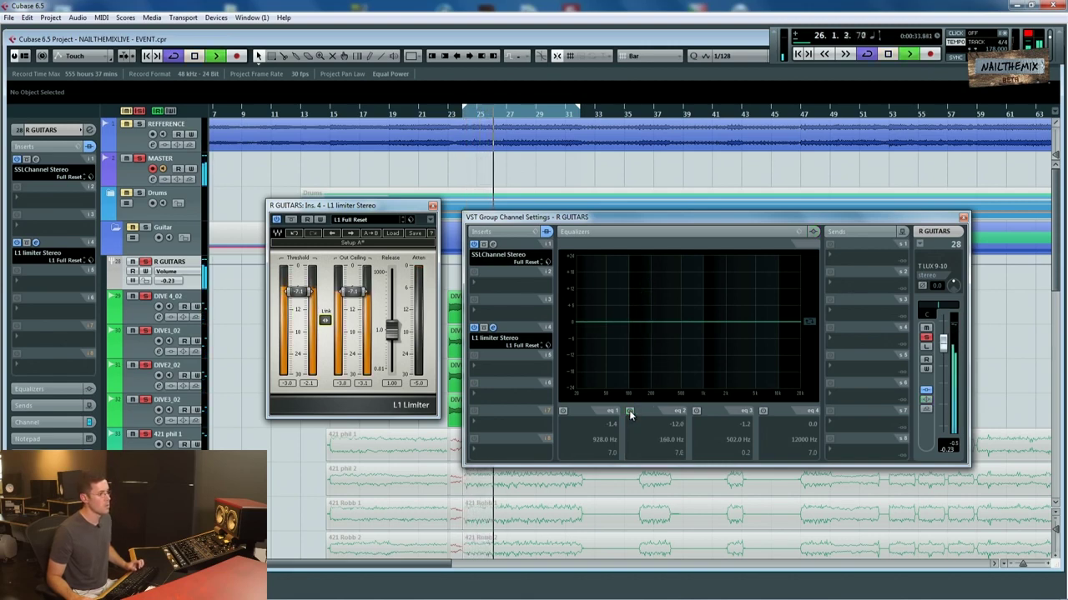
click(630, 411)
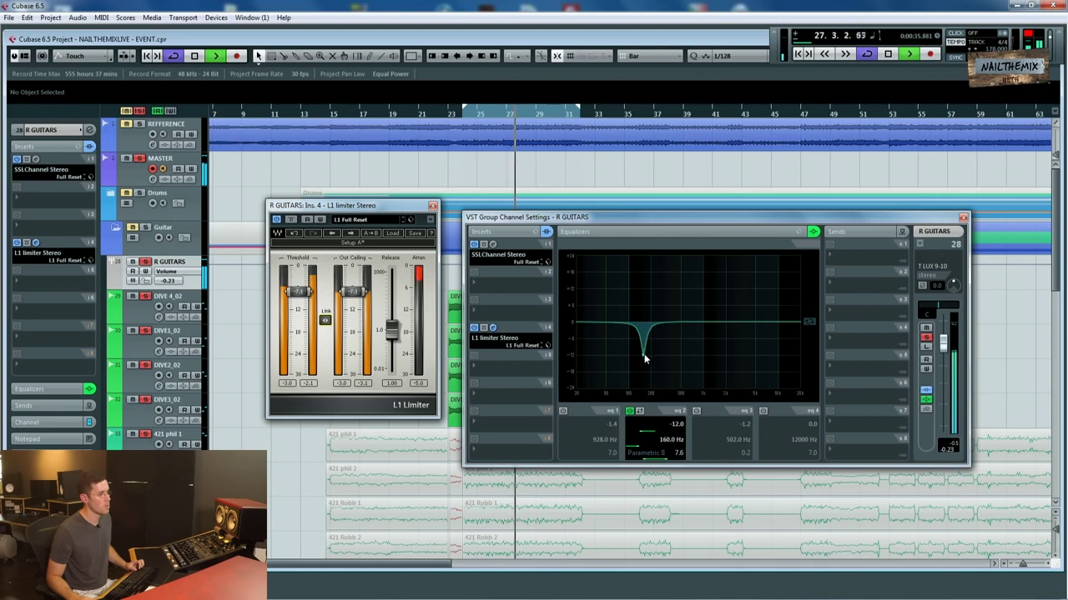
Move the narrow band 2 cut to 106 Hz at -12.6 dB and audition it bypassed and inverted.
drag(633, 361, 629, 356)
click(630, 411)
click(630, 411)
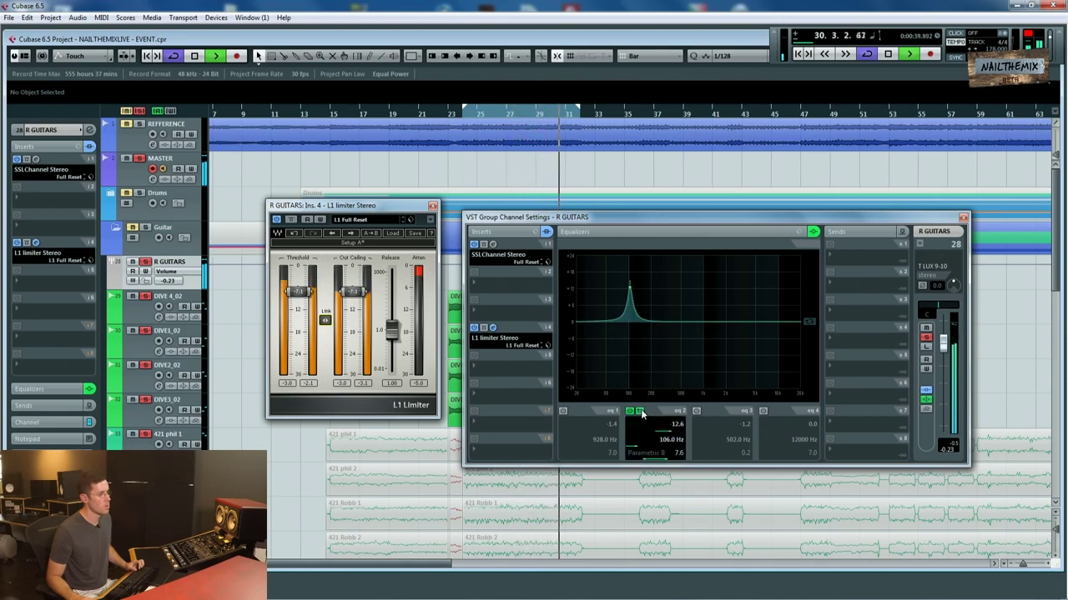
key(space)
click(639, 411)
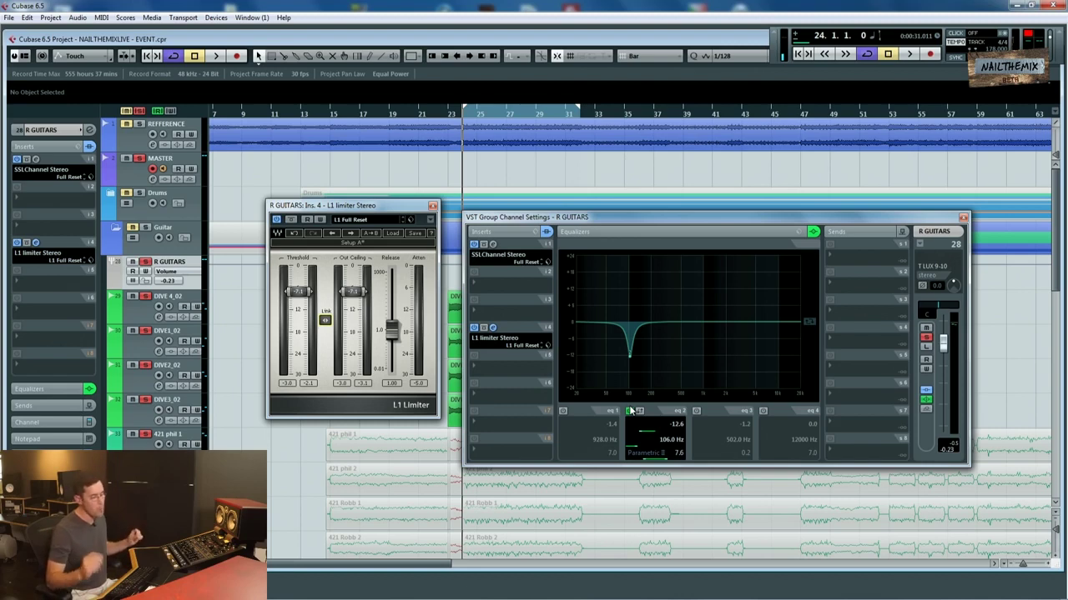
Compare the 106 Hz cut against bypass, reduce it to -5.6 dB and resume playback.
click(631, 410)
key(space)
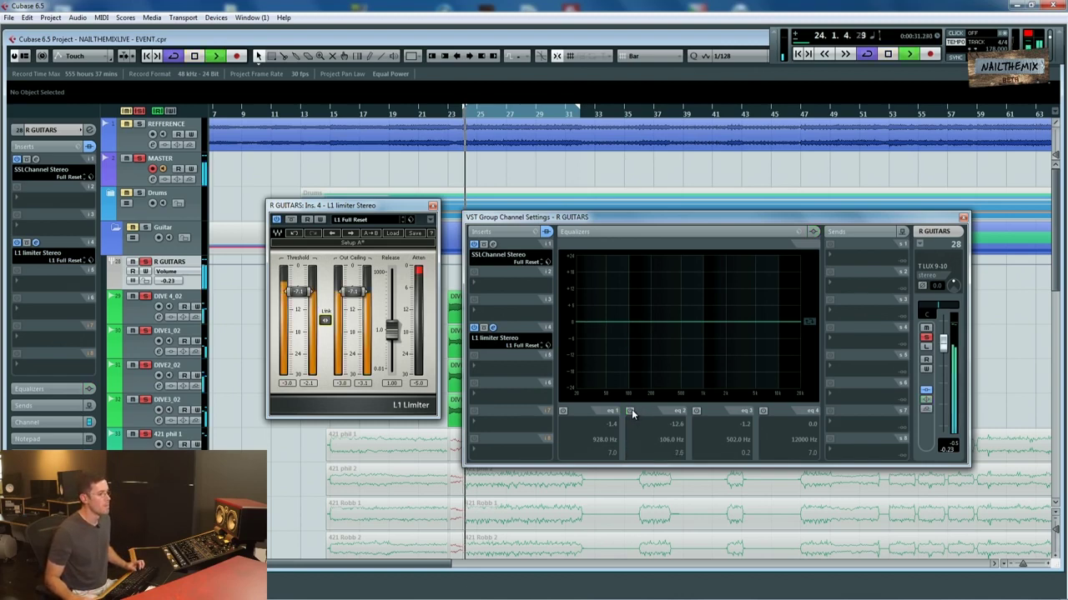
click(631, 410)
scroll(647, 436, up, 5)
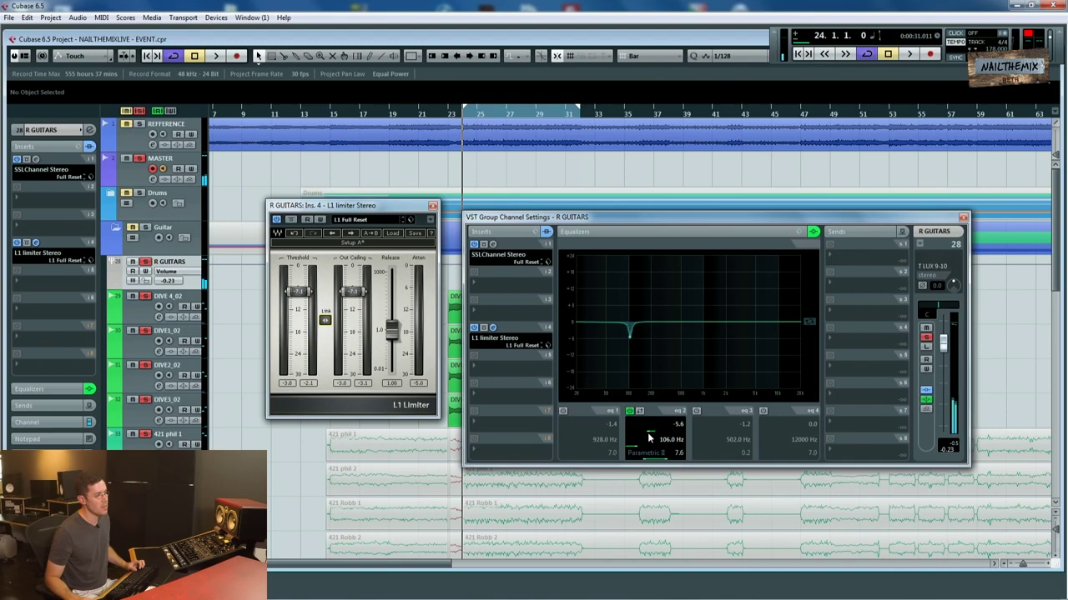
key(space)
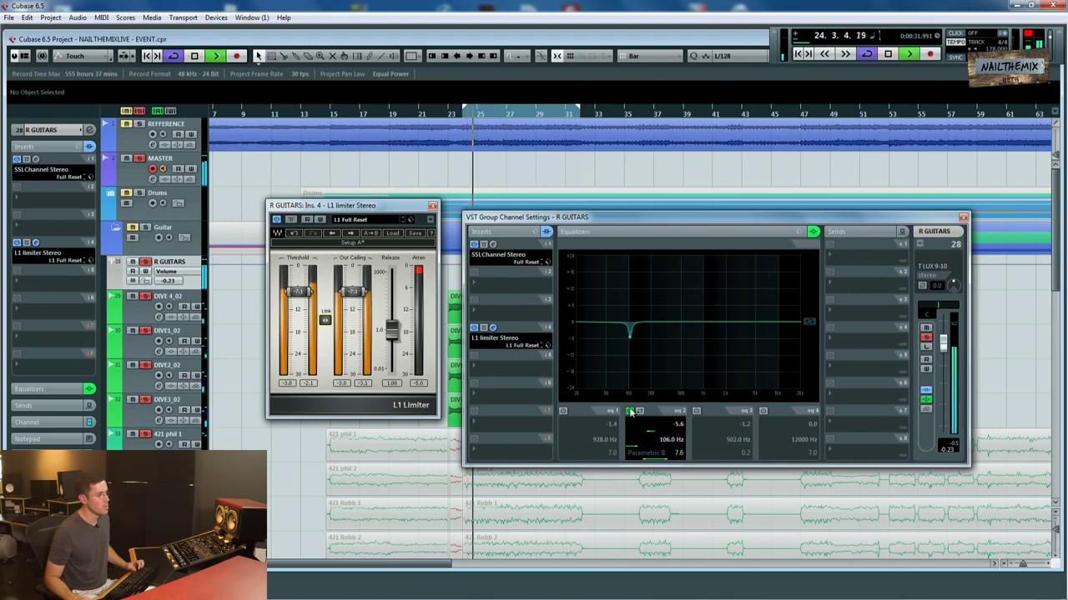
Compare R GUITARS with EQ band 2 off and on while adjusting the L1 limiter's linked threshold and ceiling.
click(631, 411)
click(291, 219)
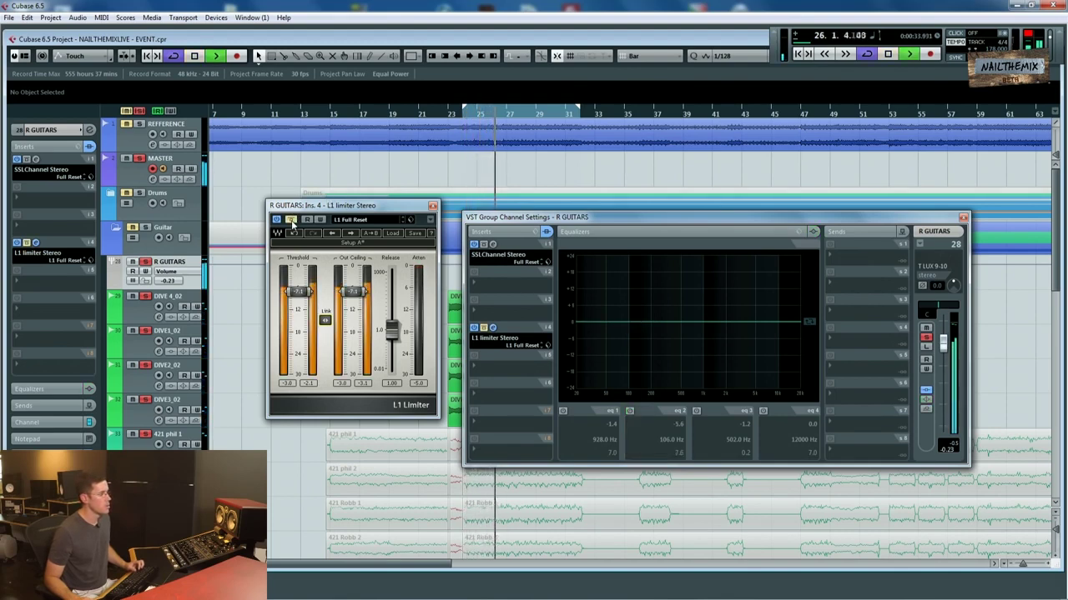
key(space)
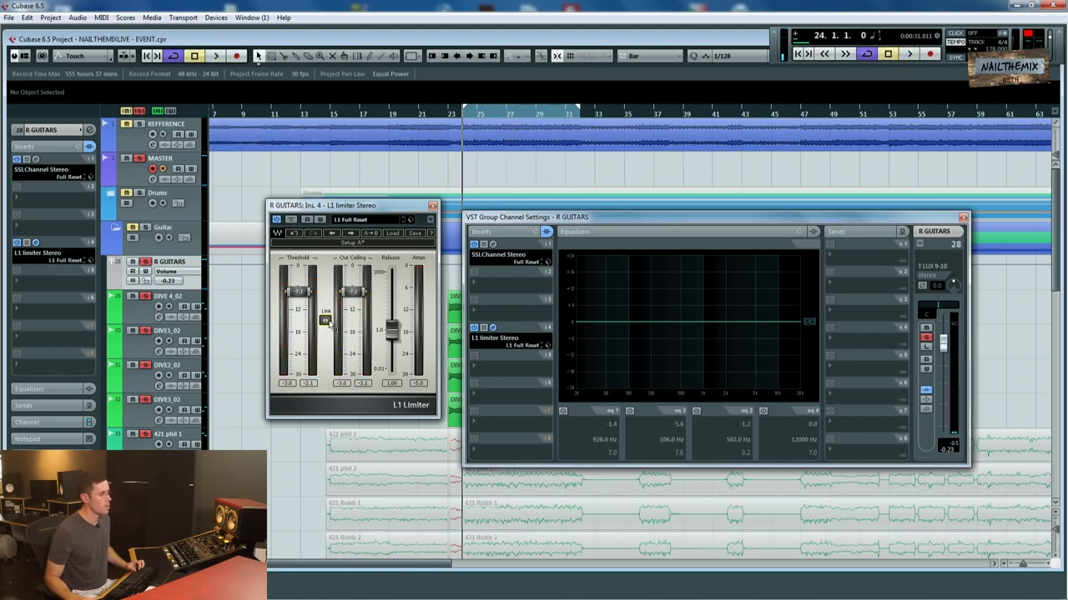
key(space)
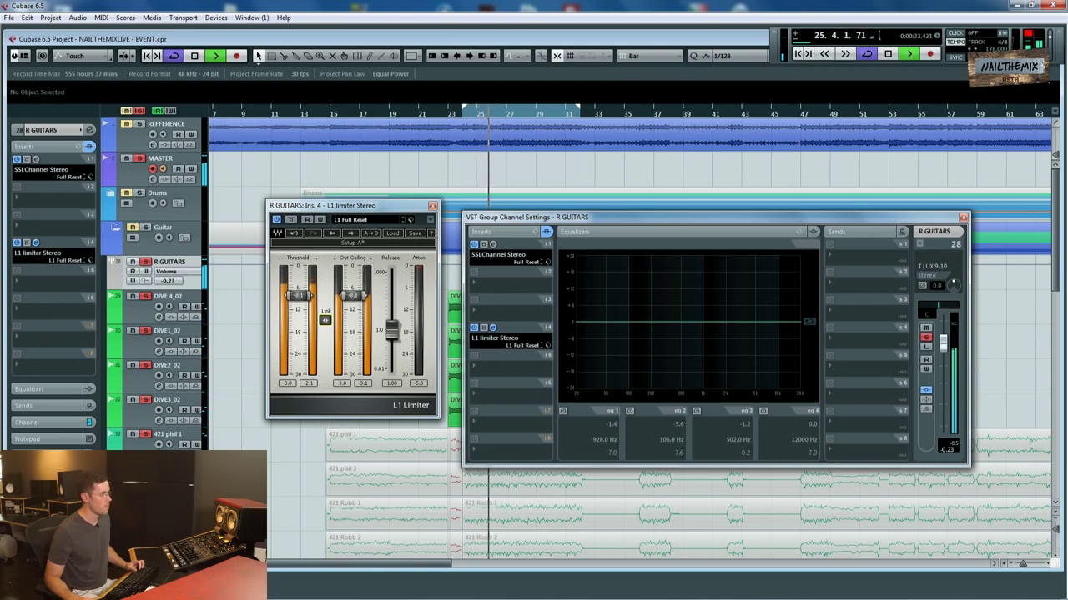
click(629, 411)
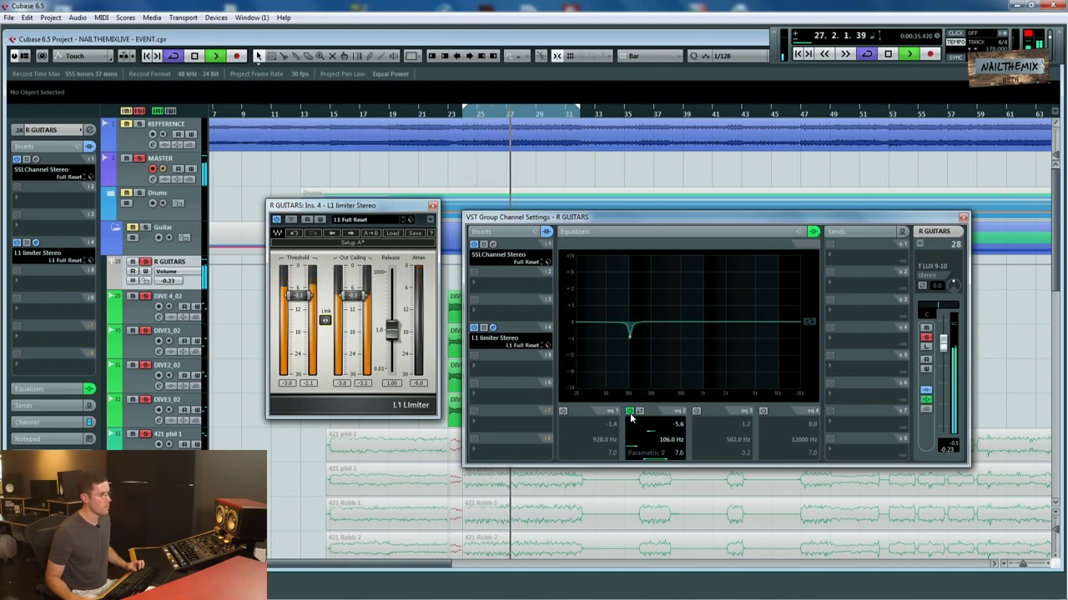
Add a narrow -5.6 dB band 3 cut at 147 Hz on R GUITARS, deepen band 2 to -7.8 dB and compare the EQ against bypass.
click(697, 411)
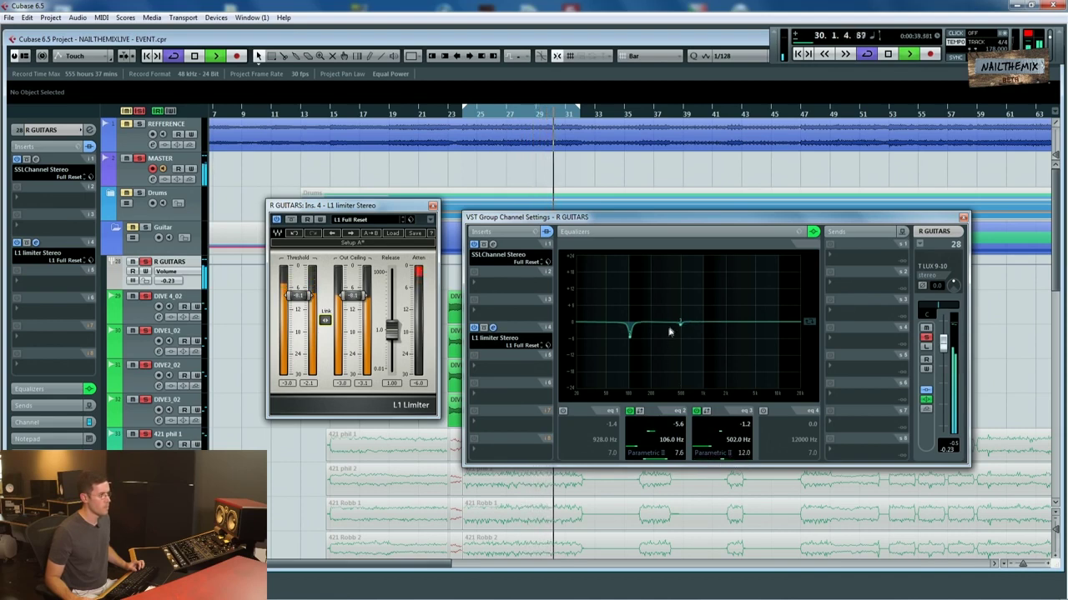
drag(682, 324, 630, 343)
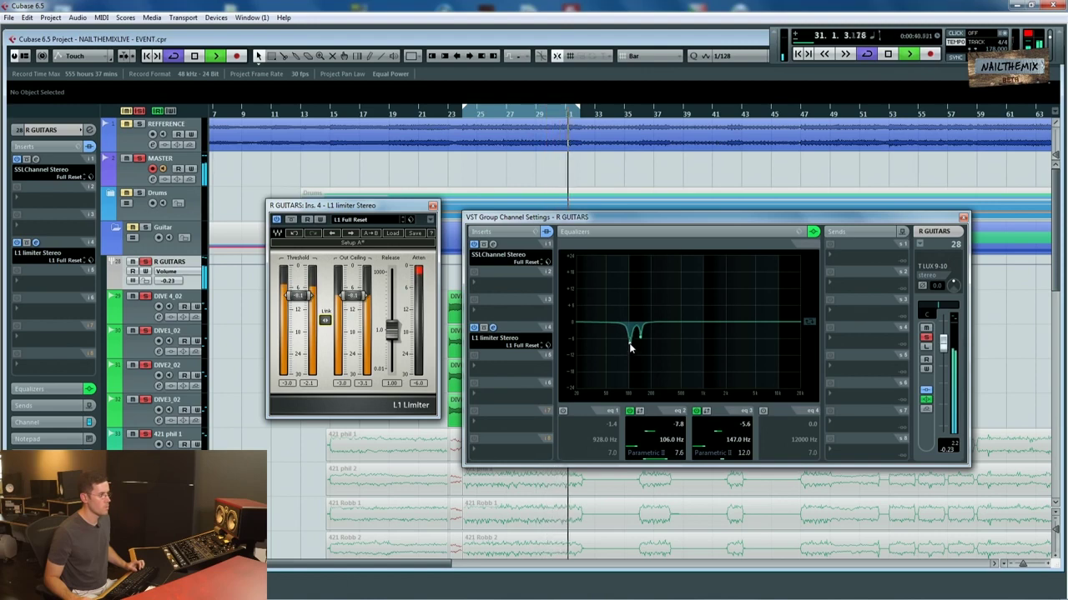
click(928, 403)
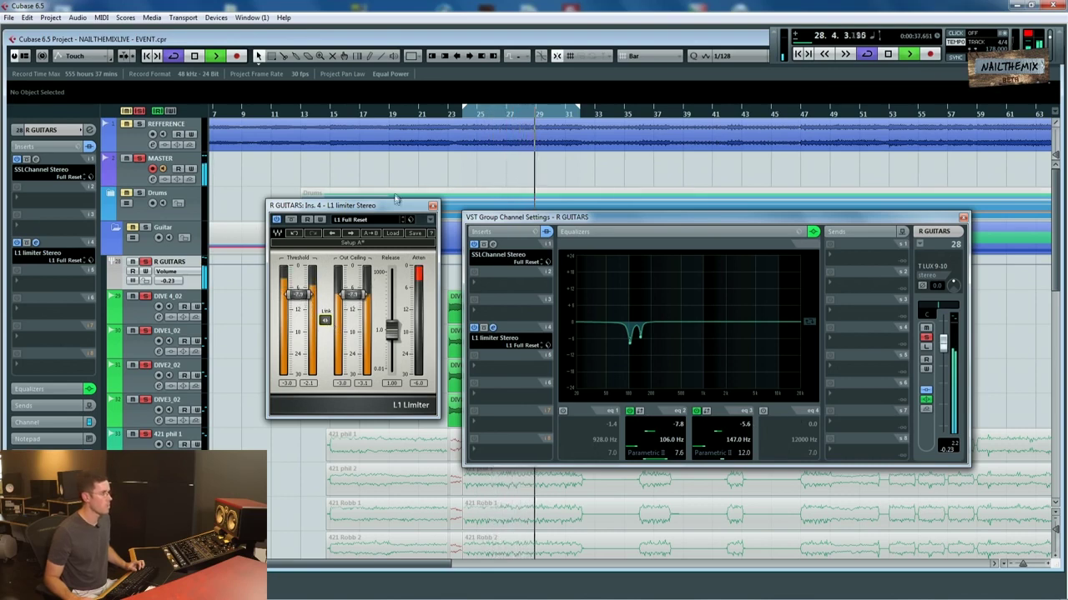
click(432, 206)
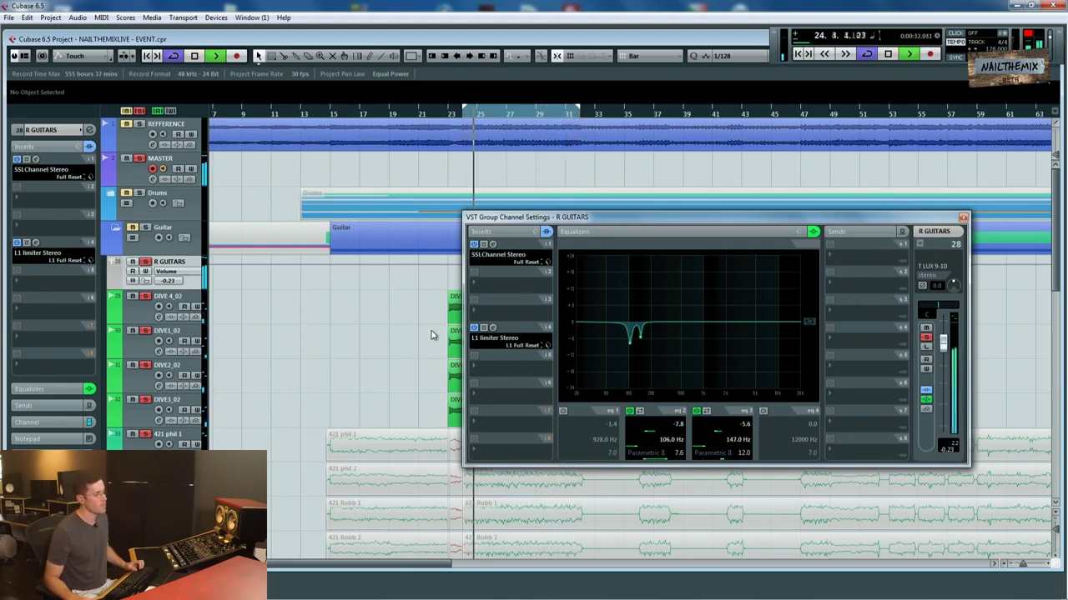
key(space)
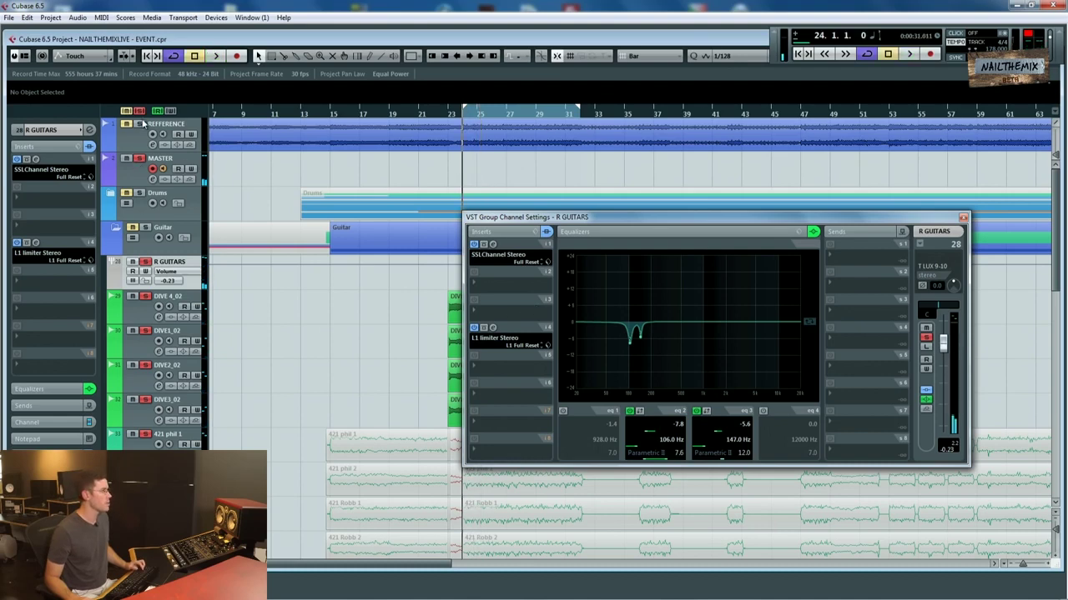
Clear all solos and compare the R GUITARS EQ against bypass within the full mix.
click(140, 110)
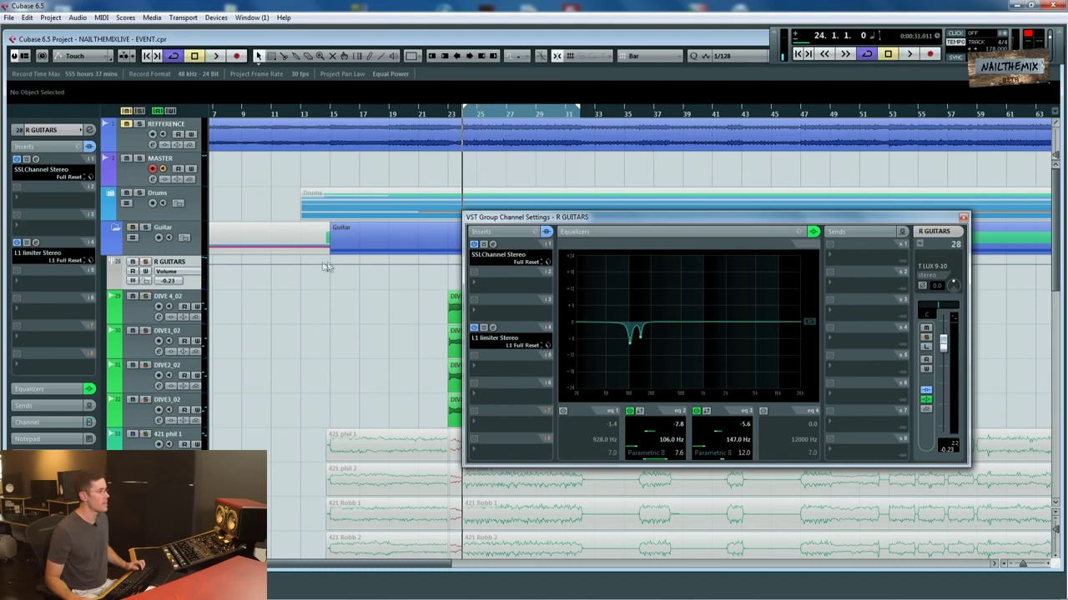
scroll(334, 356, right, 4)
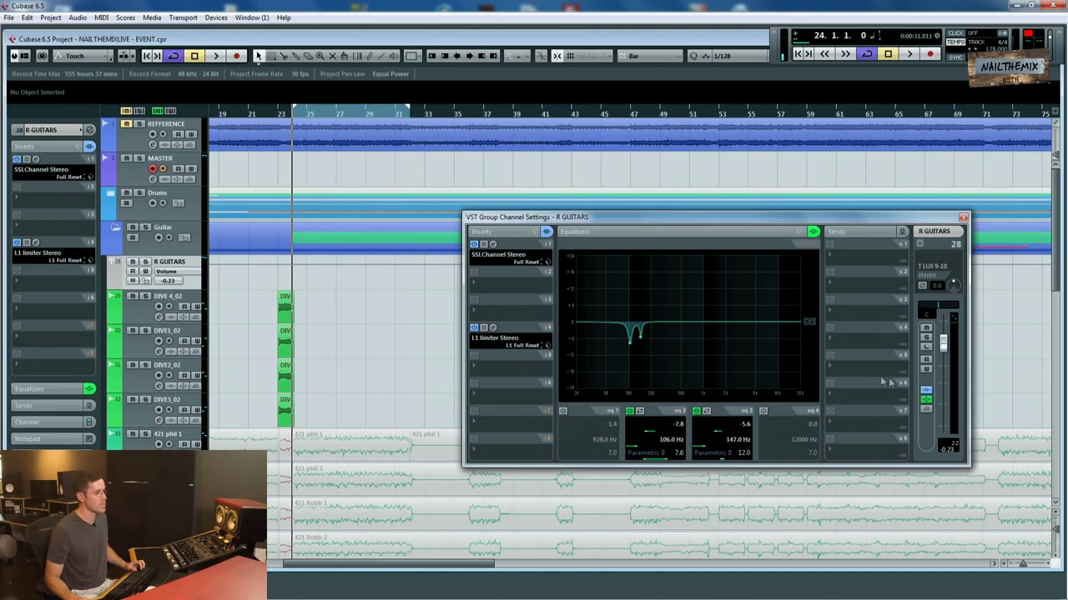
scroll(572, 467, down, 3)
key(space)
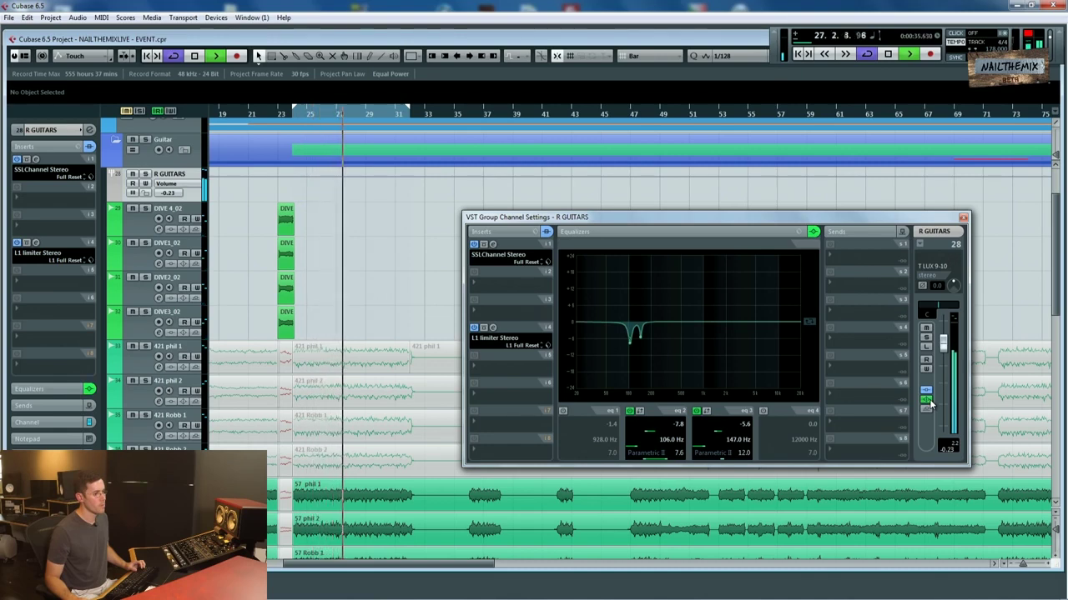
click(926, 400)
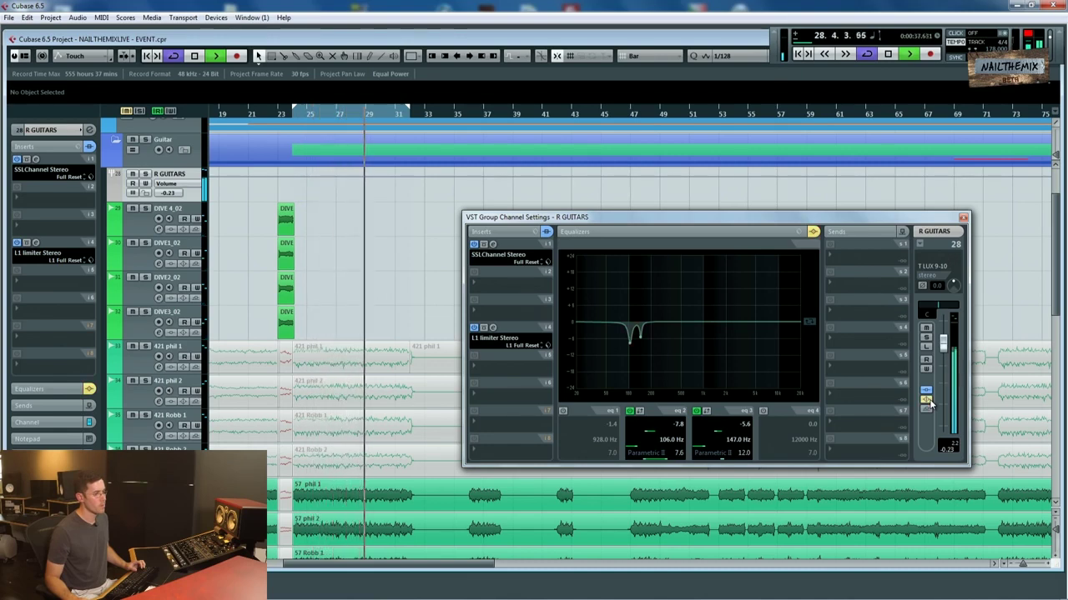
click(926, 400)
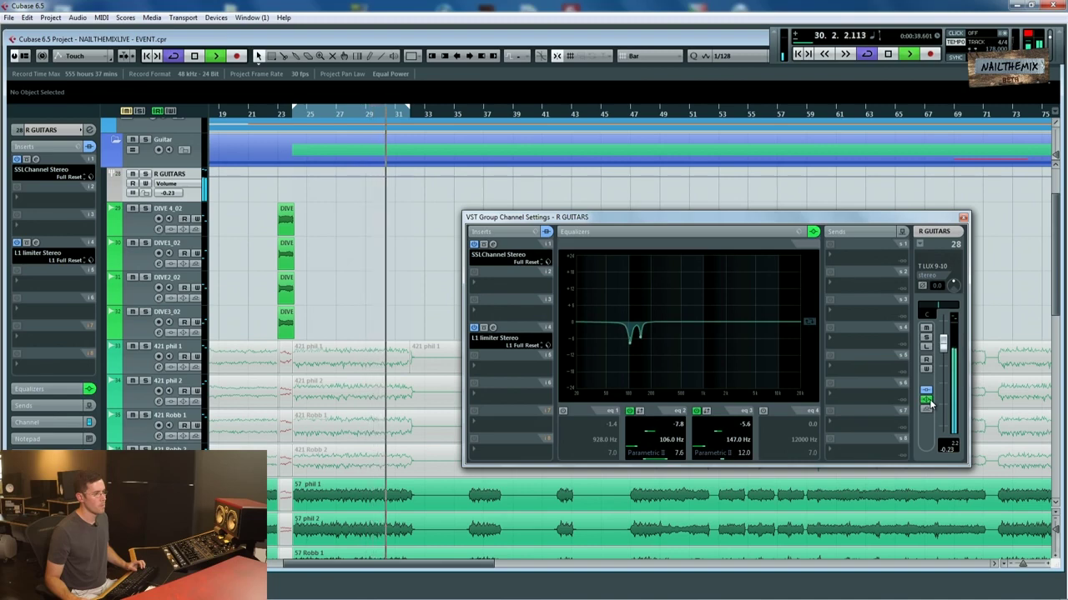
key(space)
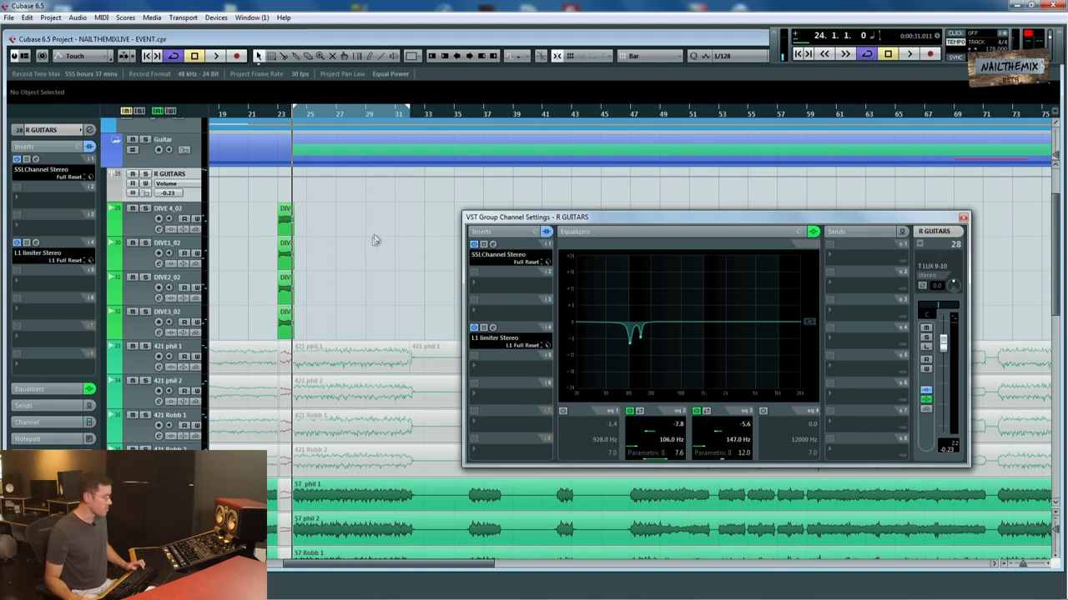
Open the SSLChannel insert on R GUITARS and audition its low-pass filter in the full mix.
click(492, 244)
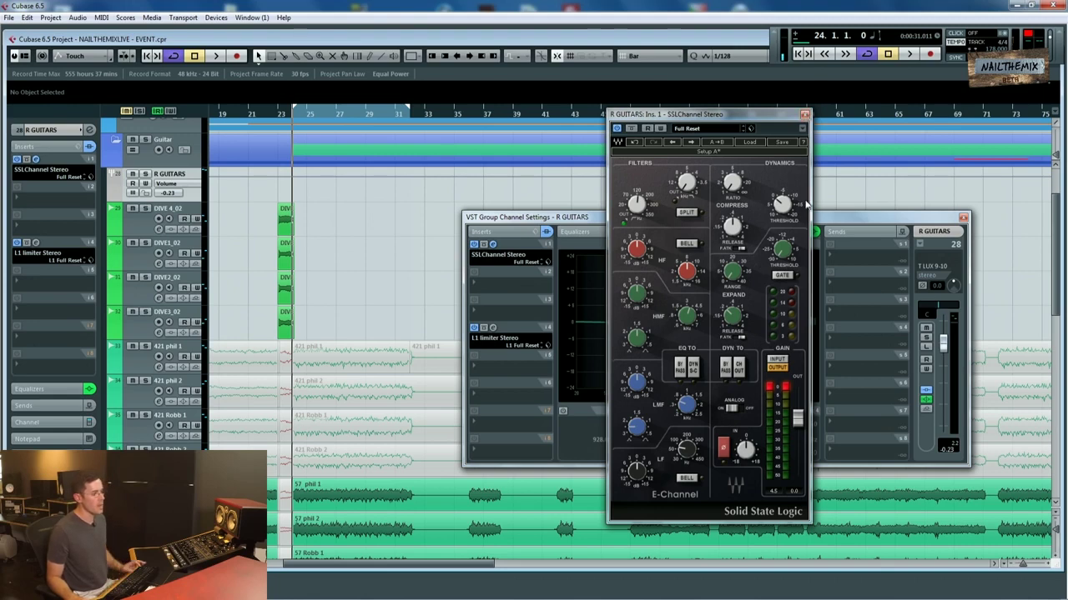
key(space)
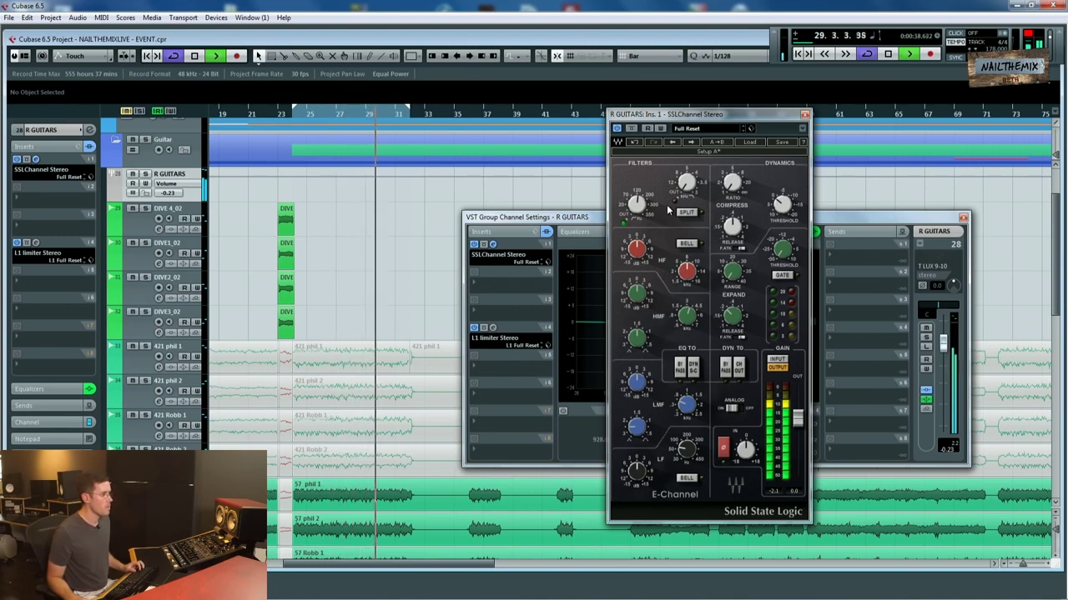
key(space)
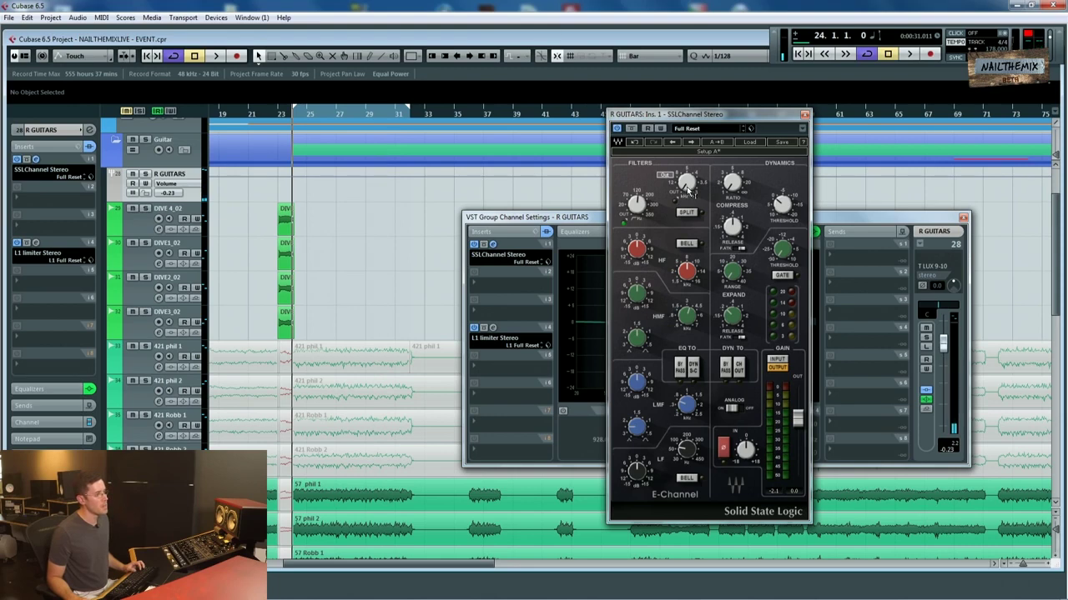
key(space)
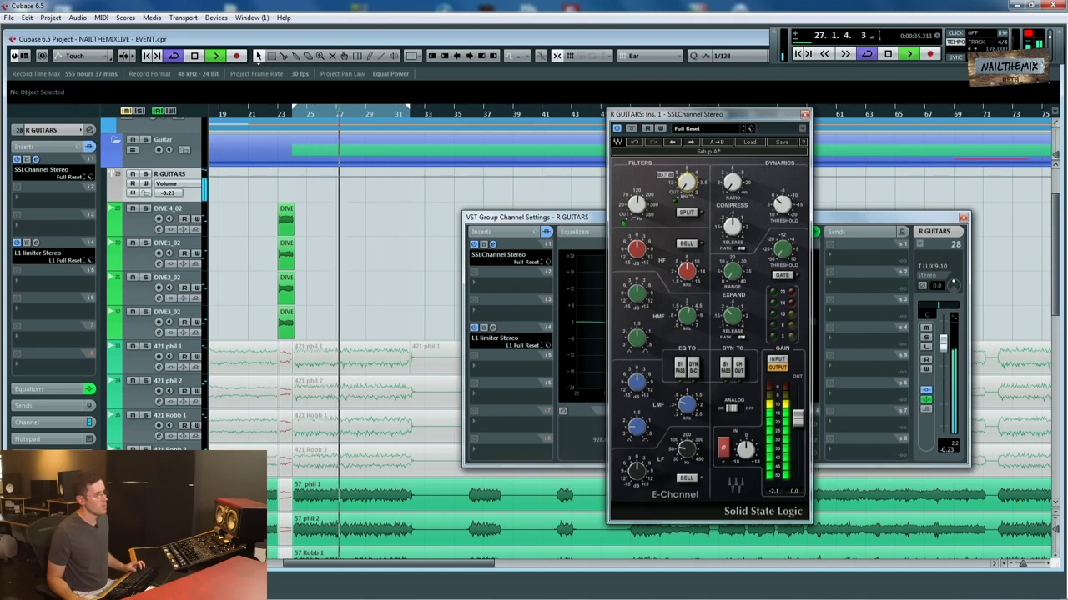
key(space)
Switch the SSLChannel's LF band to bell shape and adjust its frequency and gain while listening.
click(697, 244)
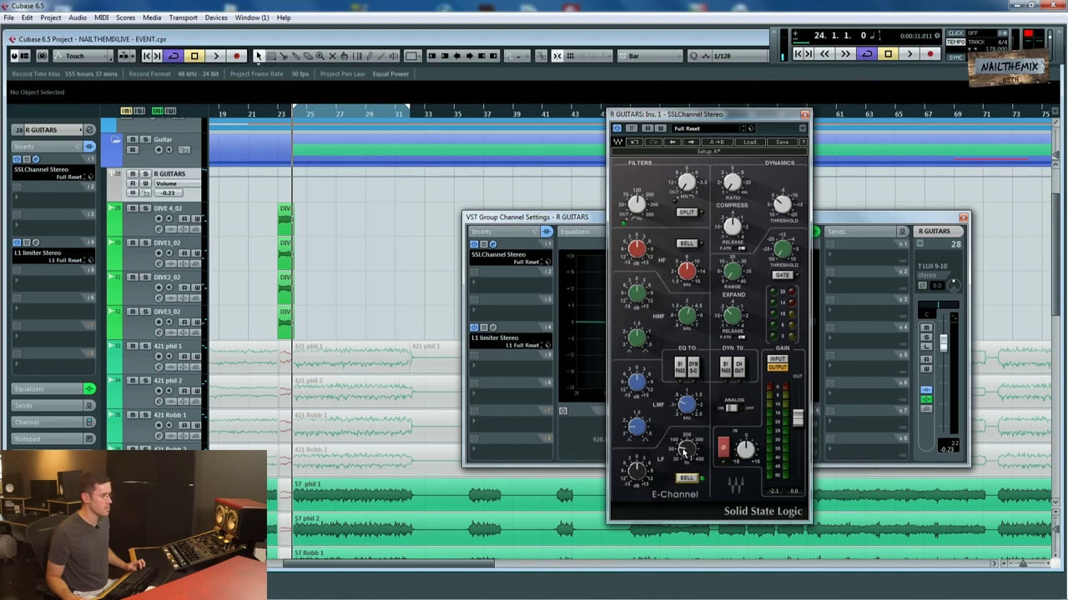
key(space)
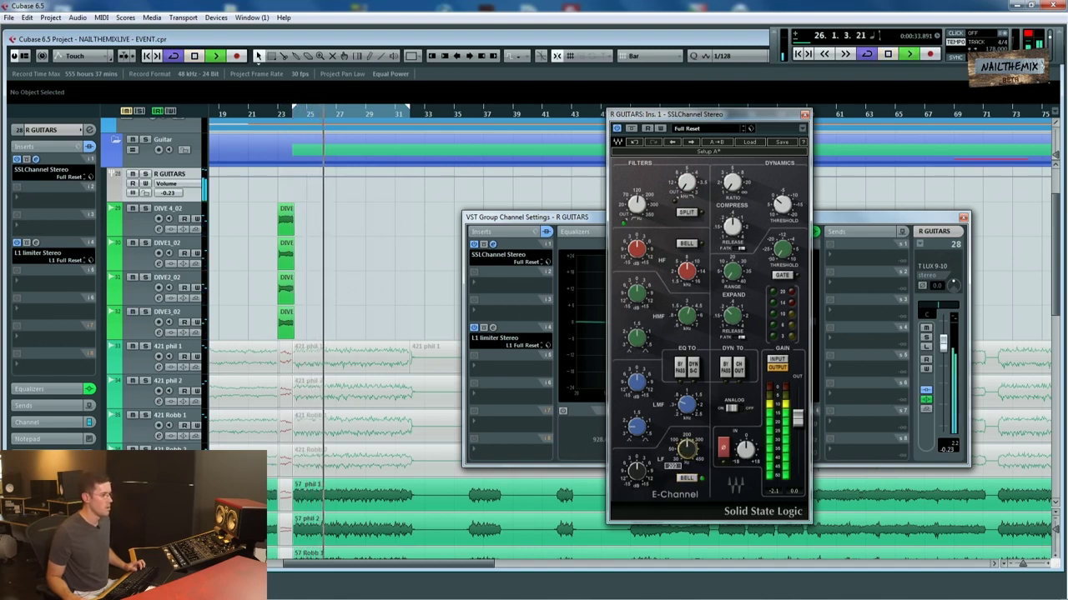
click(635, 471)
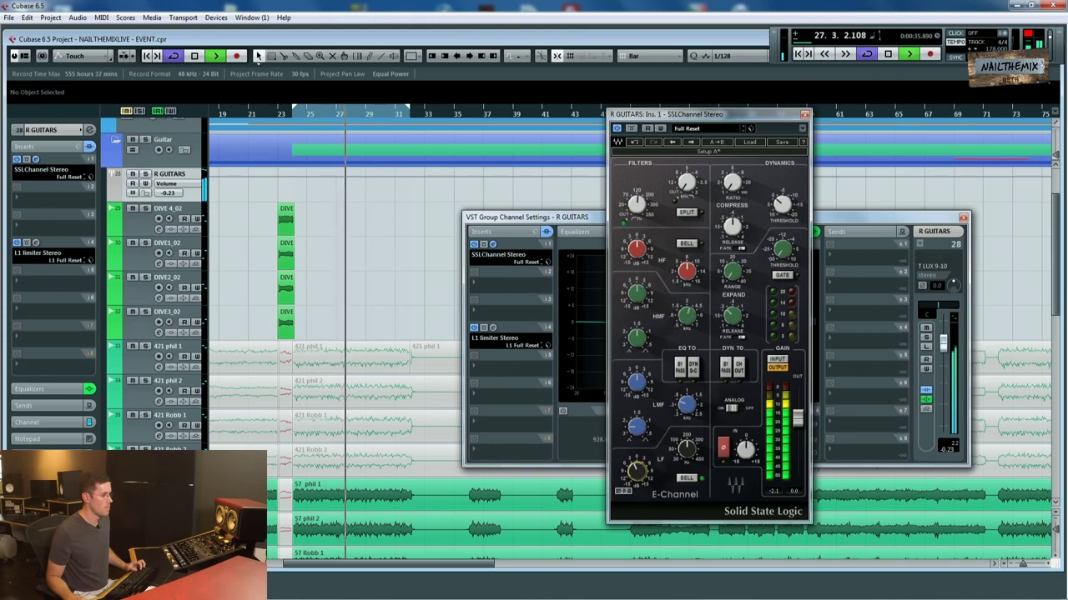
click(685, 451)
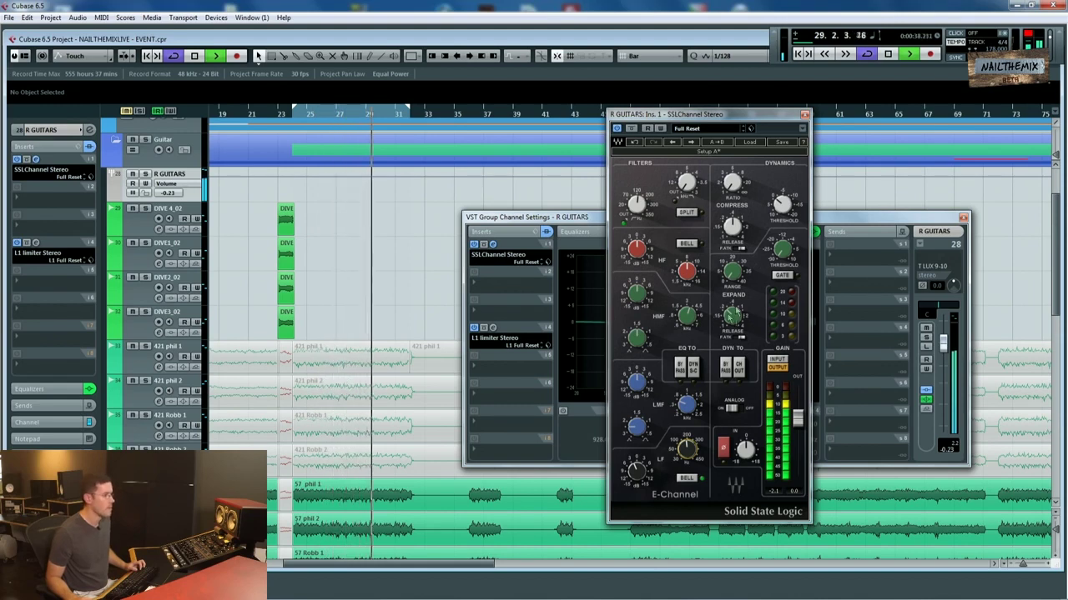
key(space)
Adjust the SSLChannel's LMF frequency during playback of the full mix.
key(space)
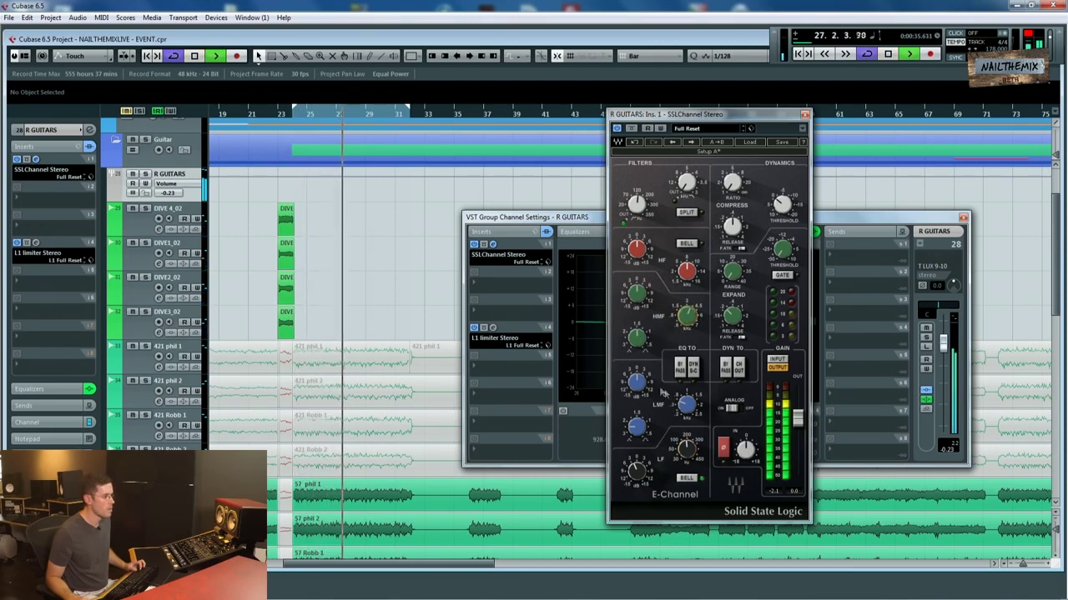
key(space)
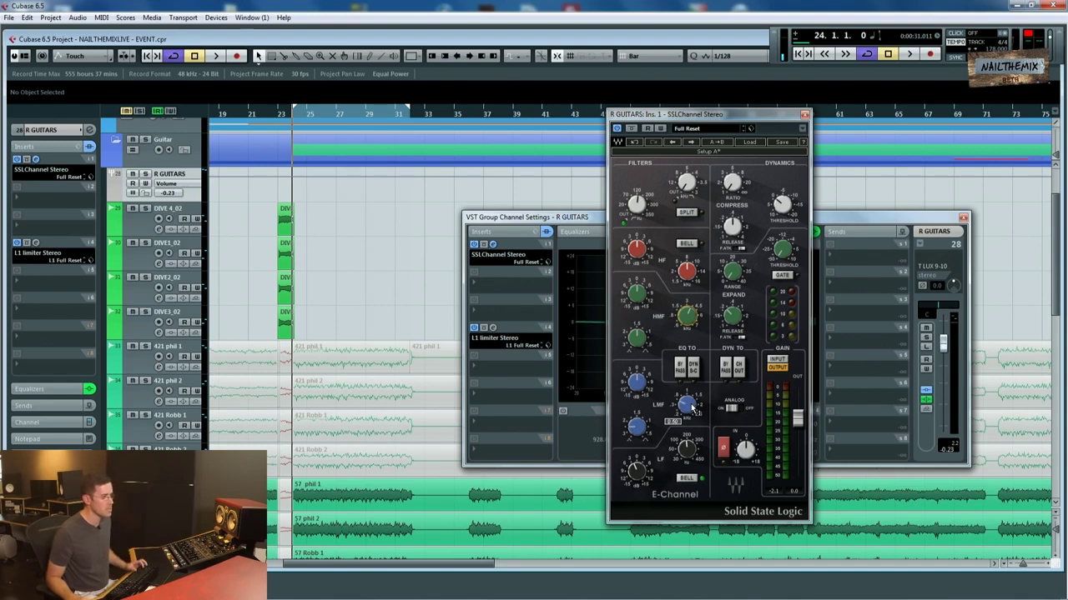
key(space)
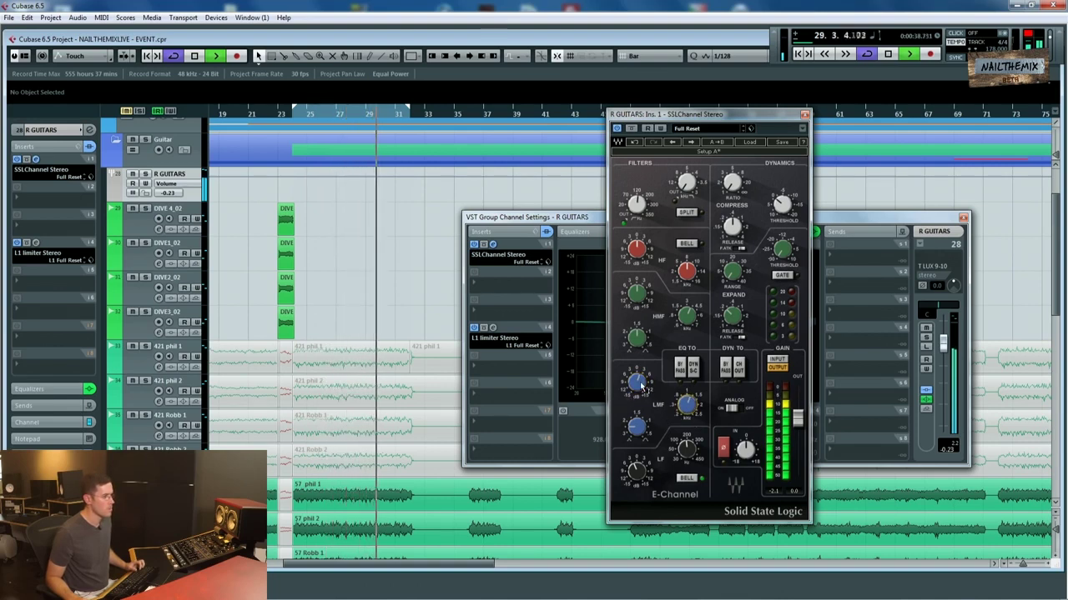
Boost the SSLChannel's HF band and raise its frequency while auditioning the looped section.
key(space)
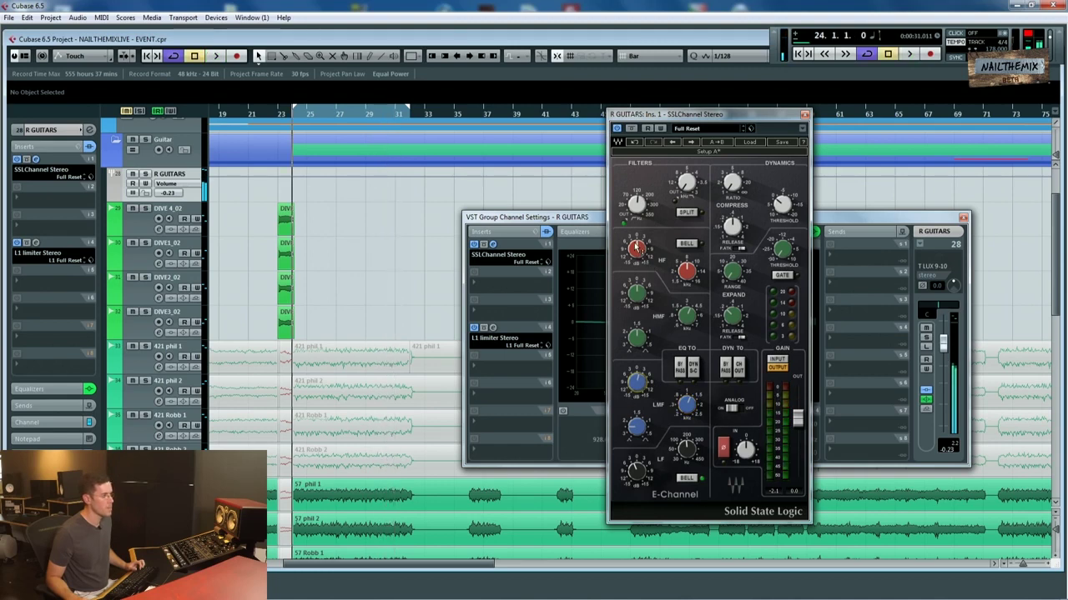
key(space)
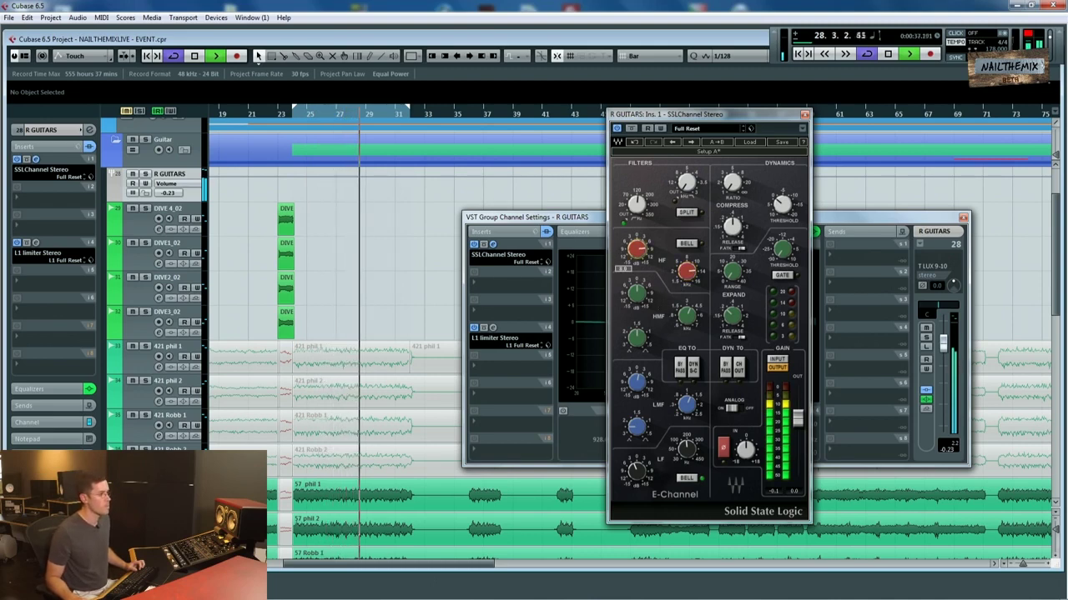
key(space)
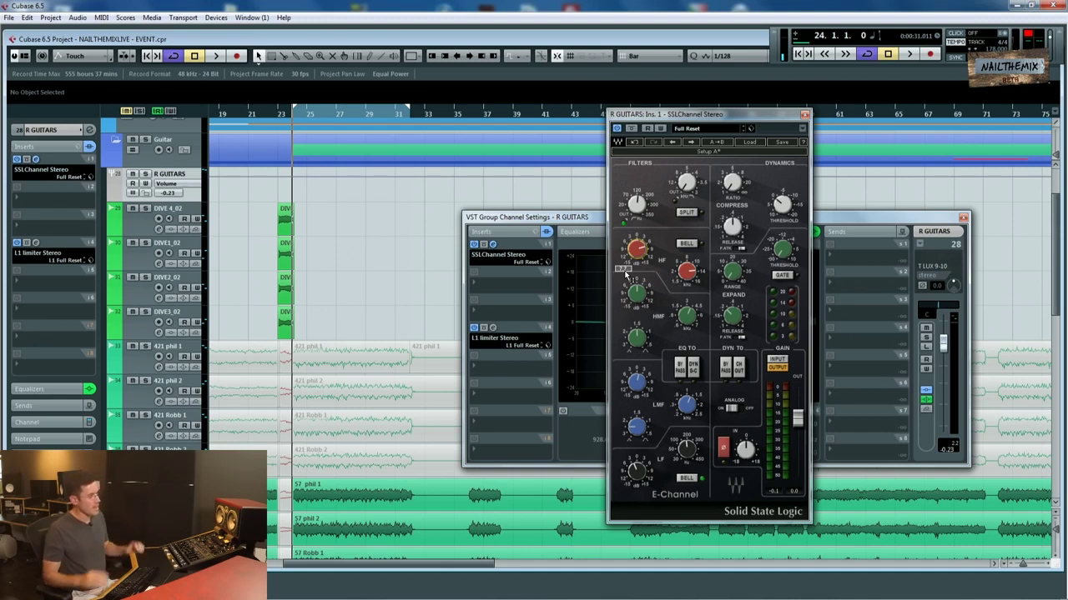
Fine-tune the SSLChannel's HMF gain over repeated playbacks of the looped section.
key(space)
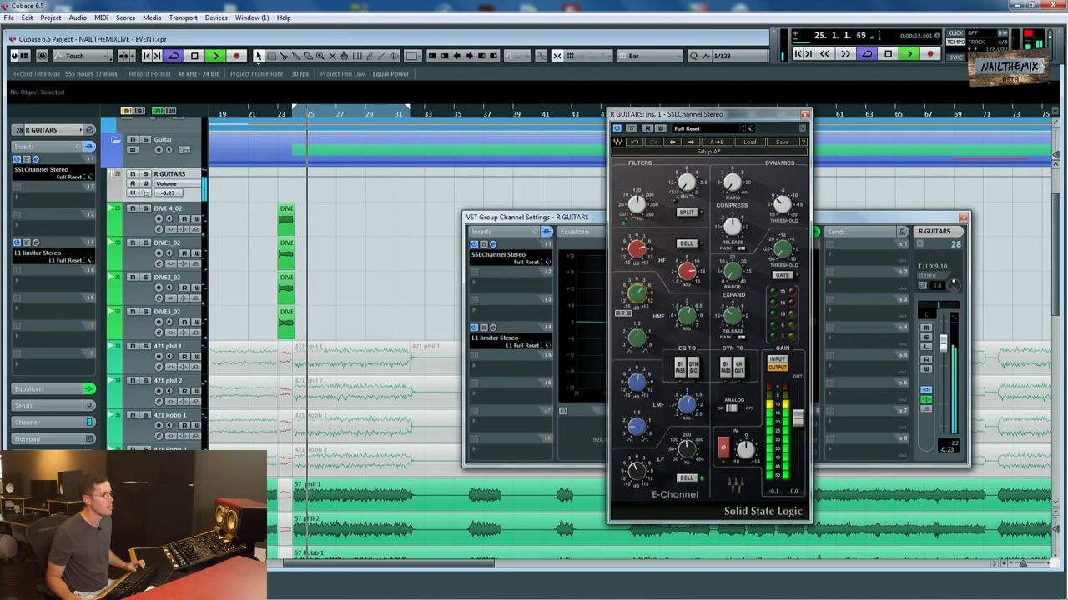
key(space)
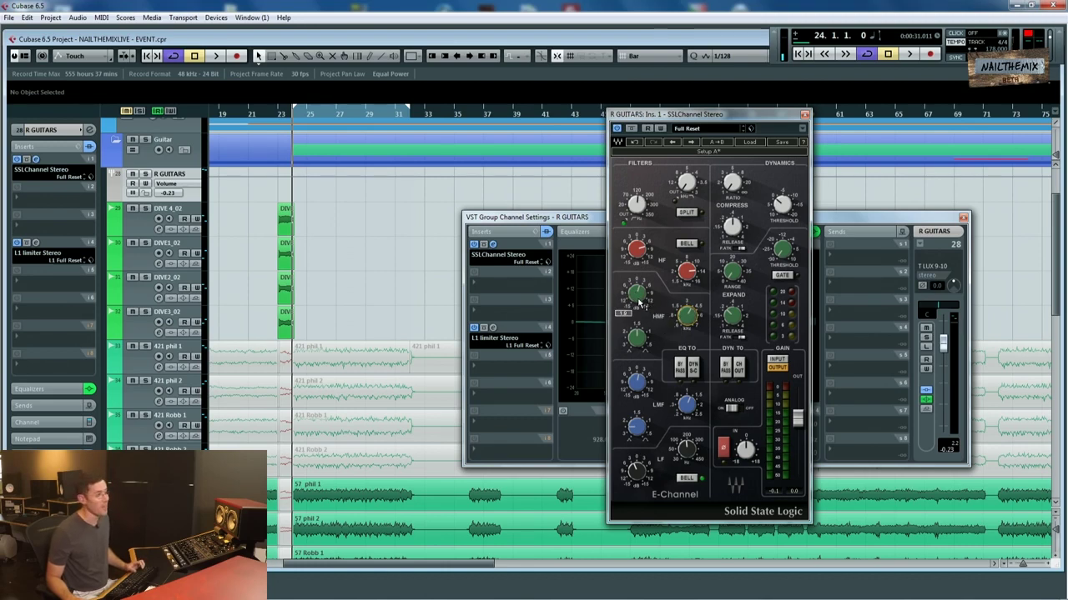
key(space)
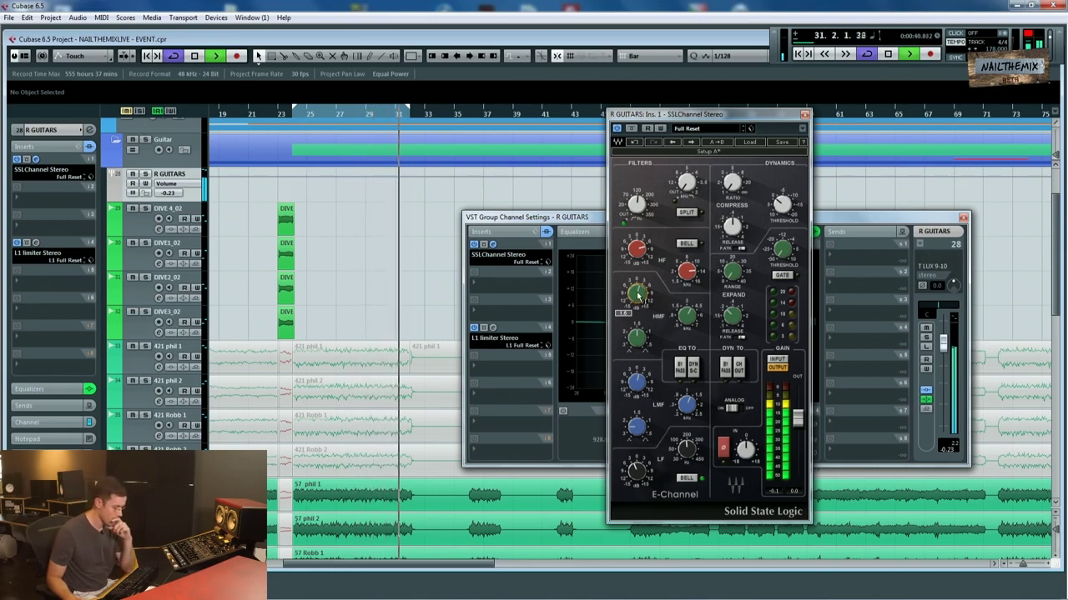
key(space)
key(space)
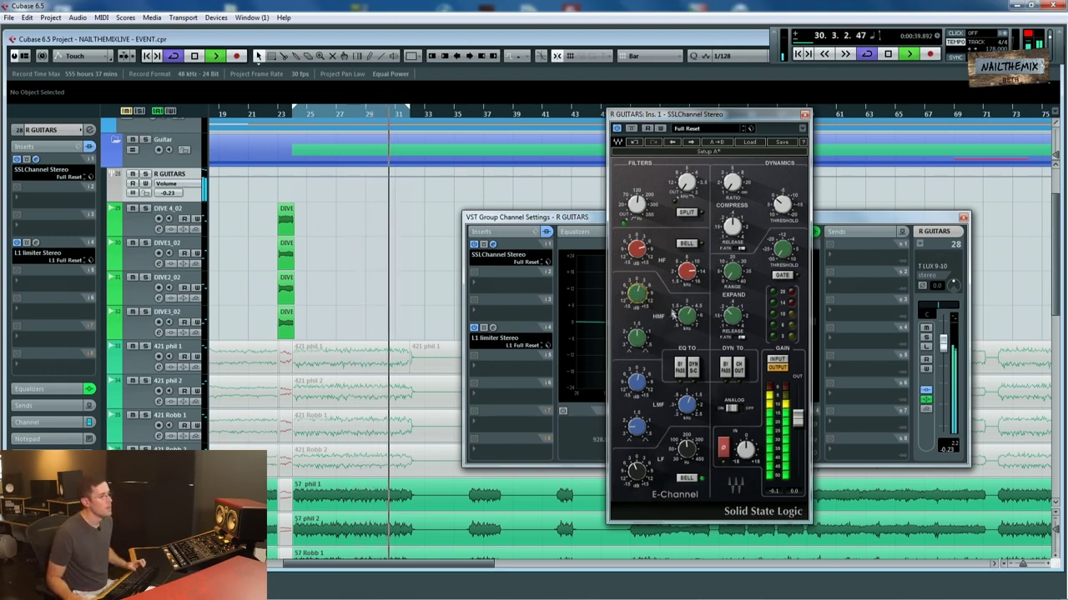
key(space)
key(space)
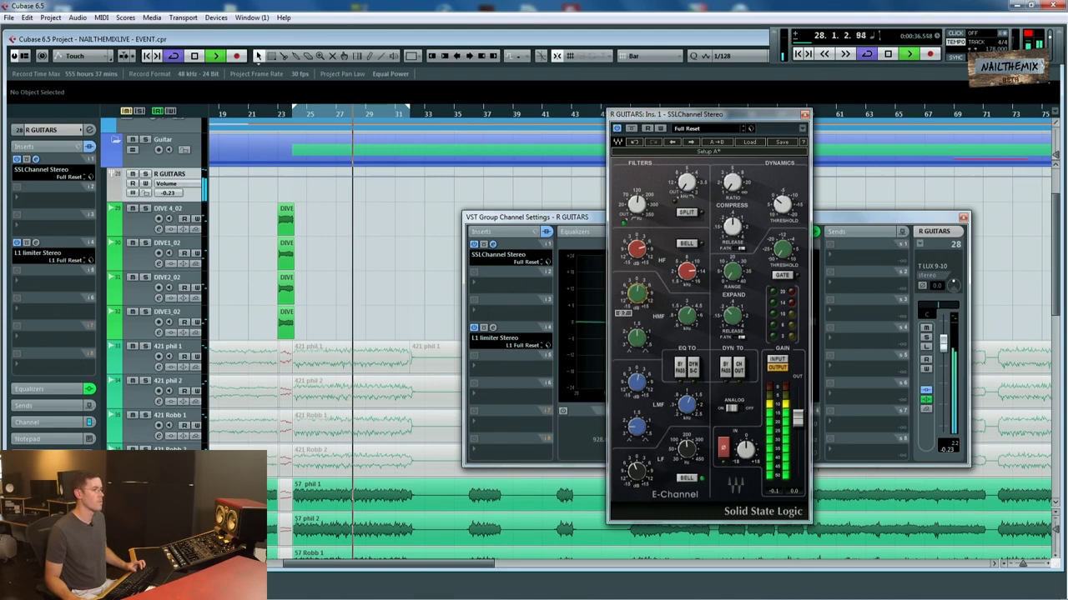
drag(649, 292, 649, 293)
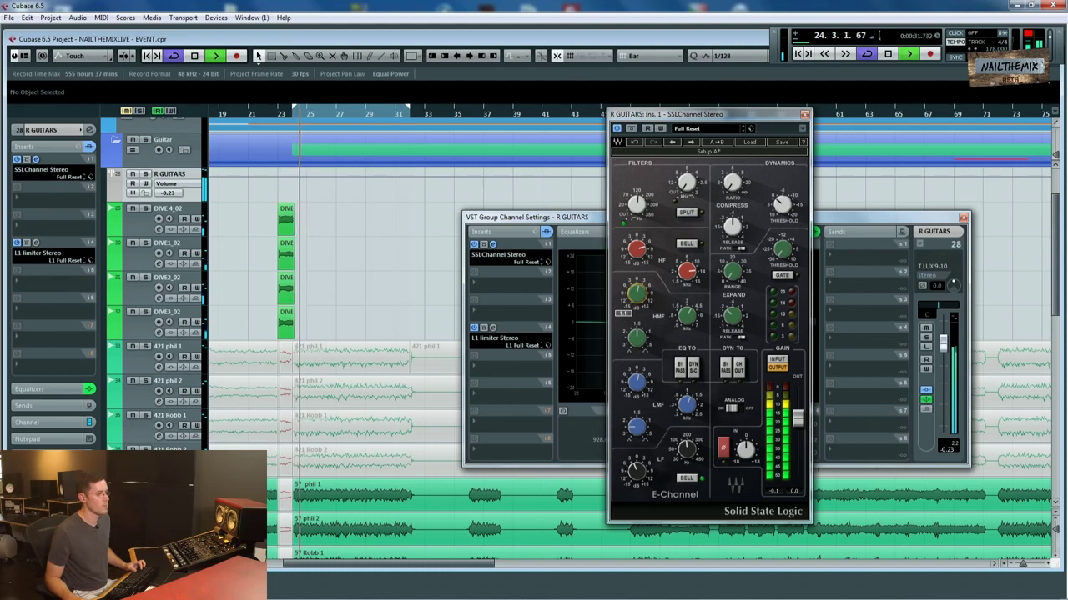
Audition the looped section while evaluating the SSLChannel's LMF gain and frequency settings on the rhythm guitar group.
key(space)
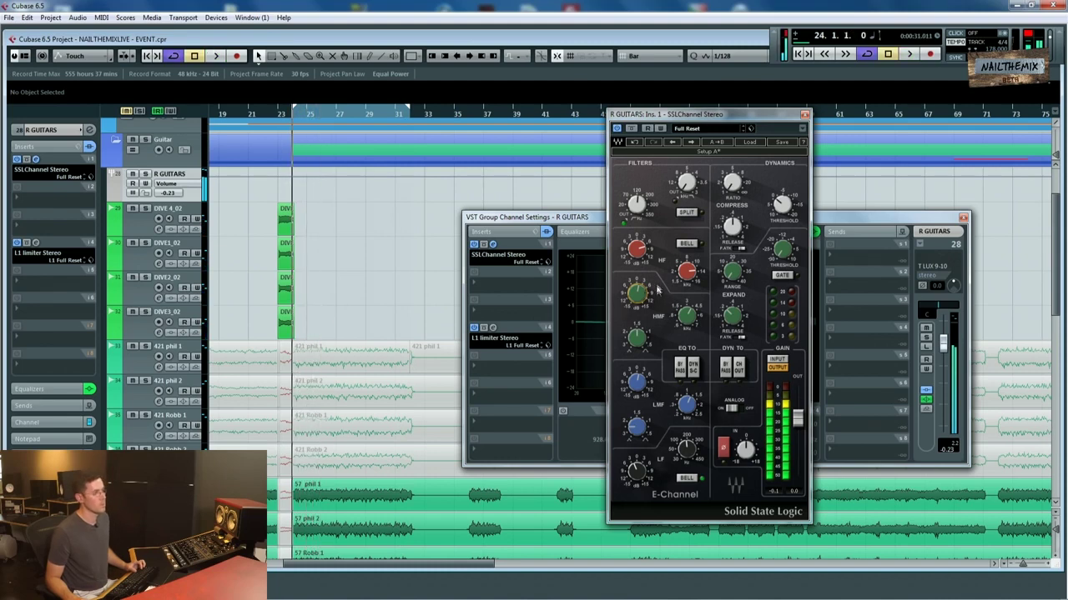
key(space)
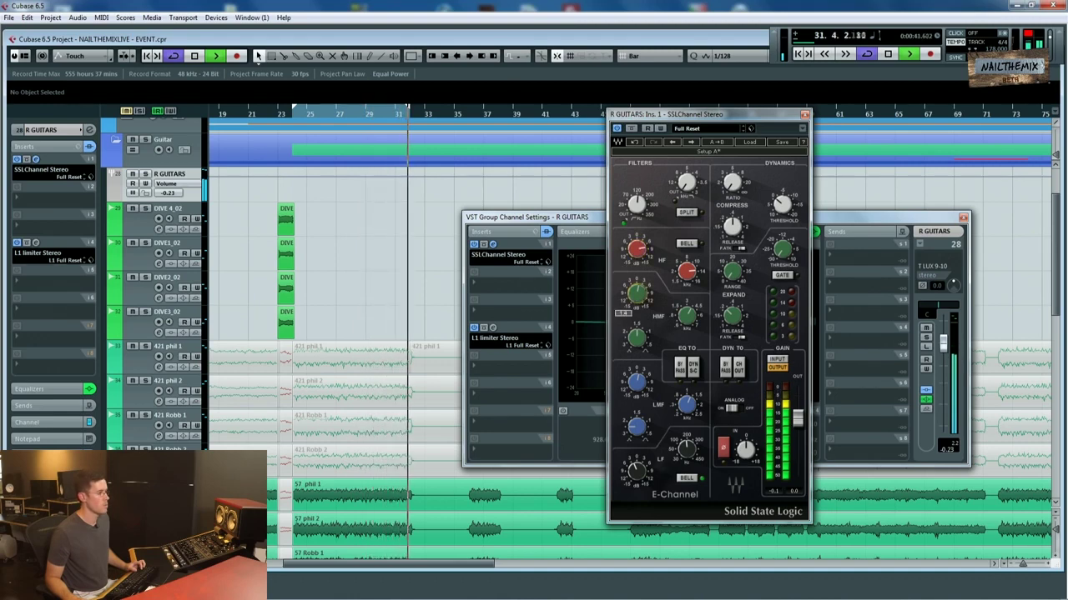
mouse_move(642, 382)
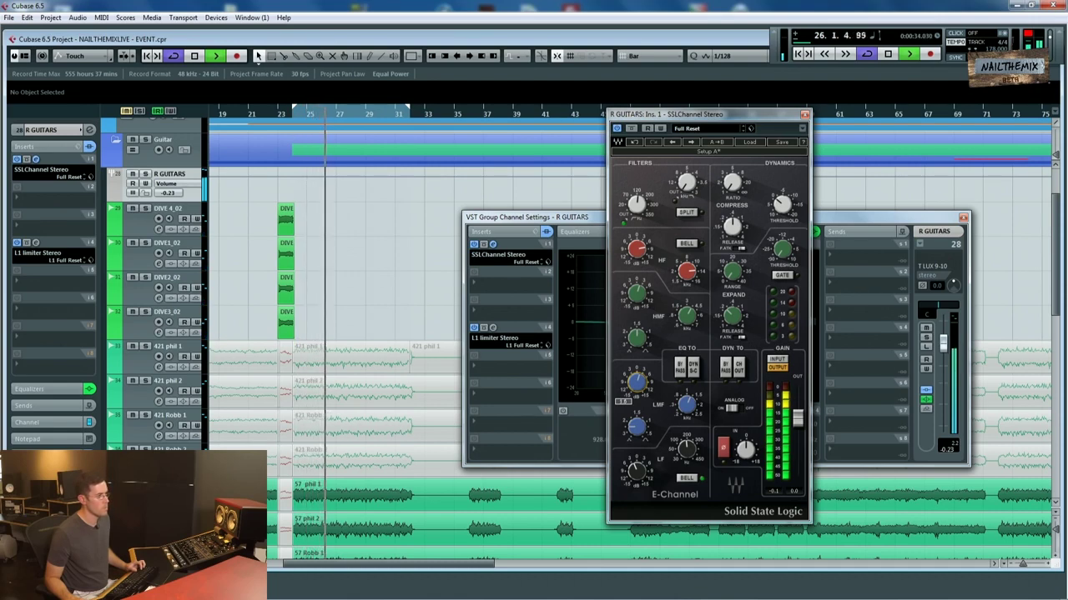
mouse_move(689, 412)
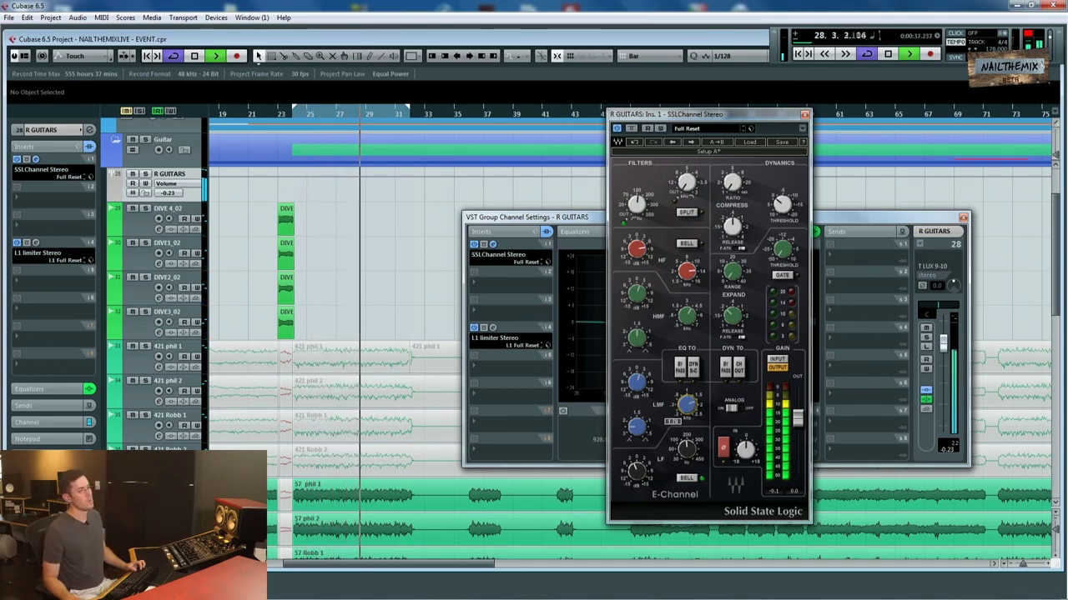
key(space)
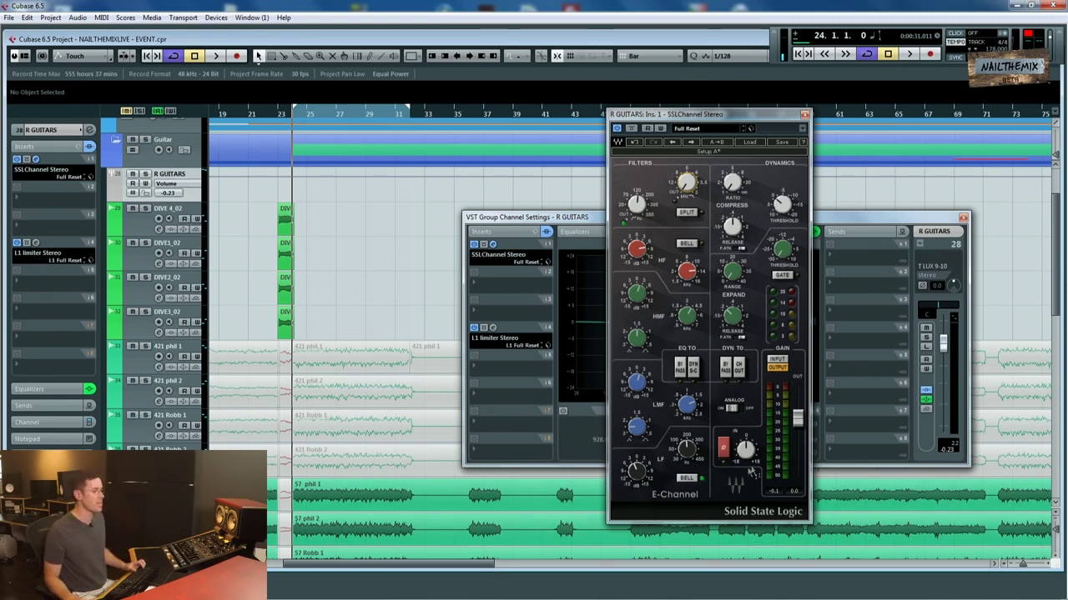
Fine-tune the SSLChannel's LF gain in small moves over repeated playbacks of the looped section.
key(space)
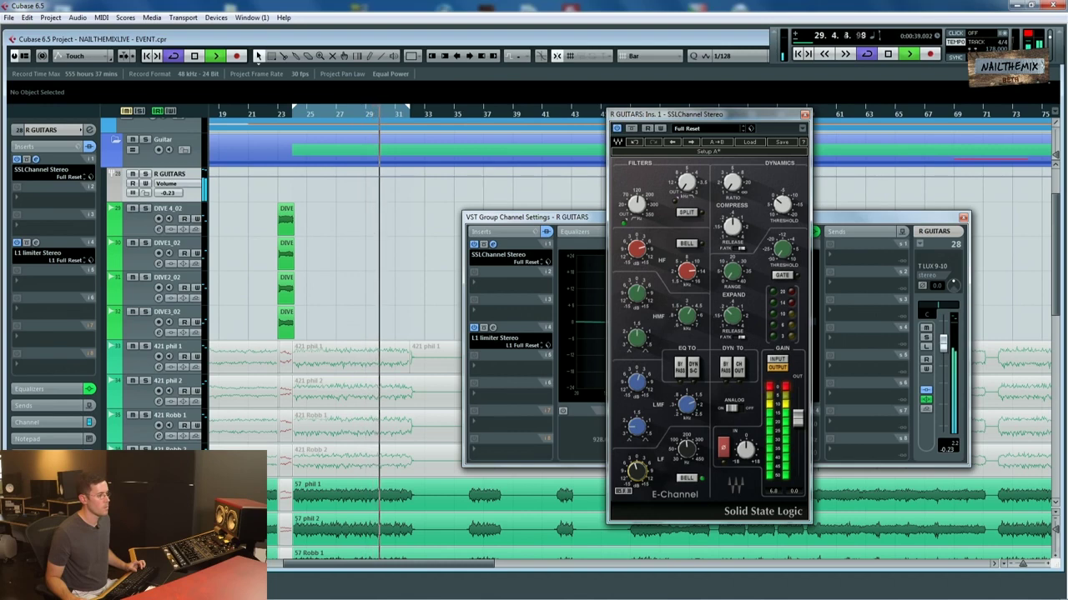
key(space)
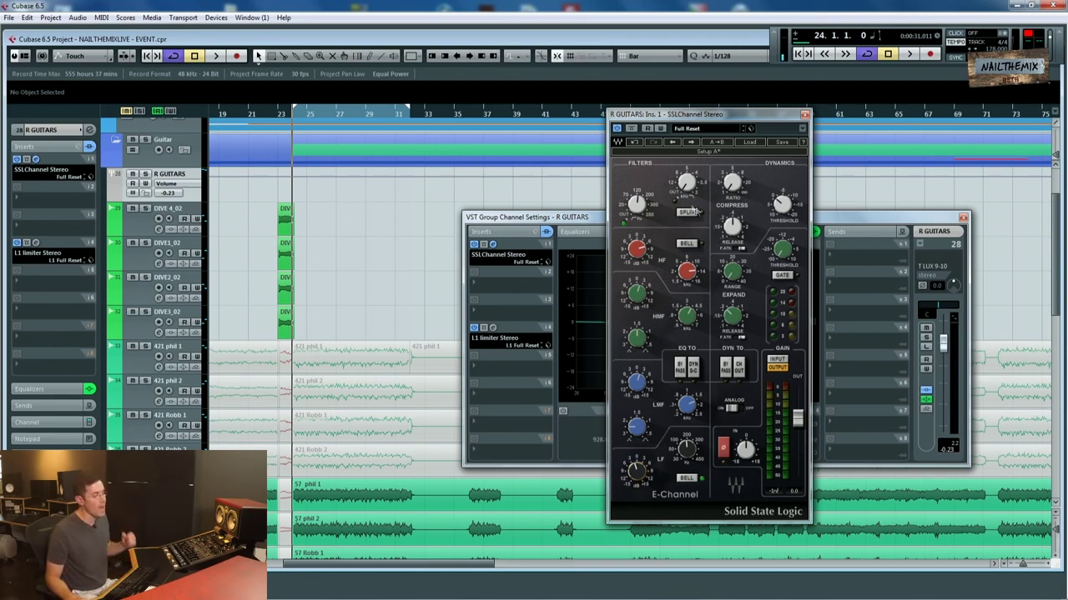
key(space)
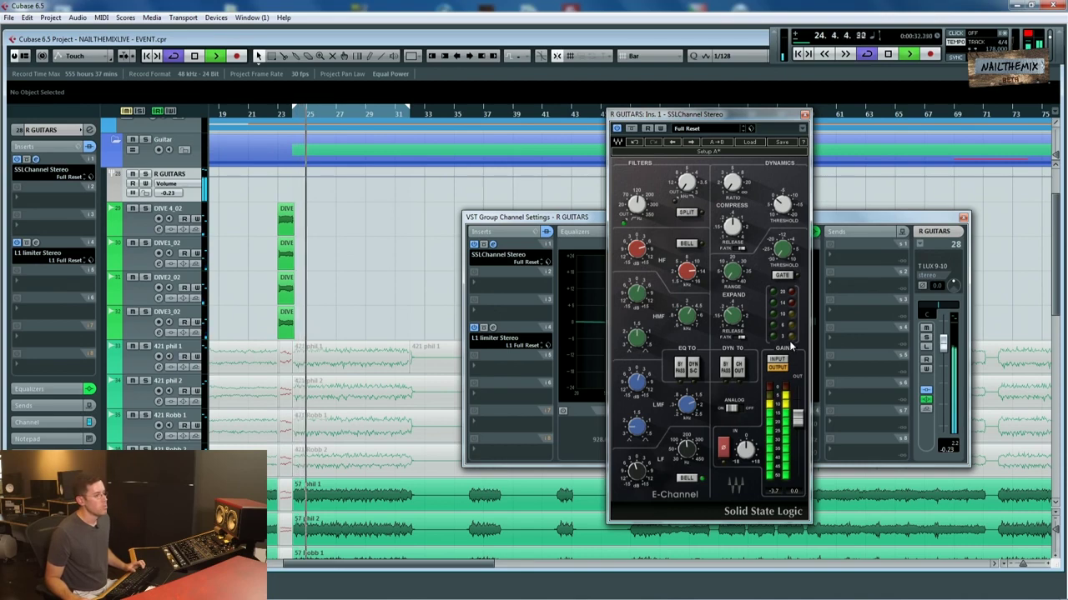
drag(644, 482, 644, 477)
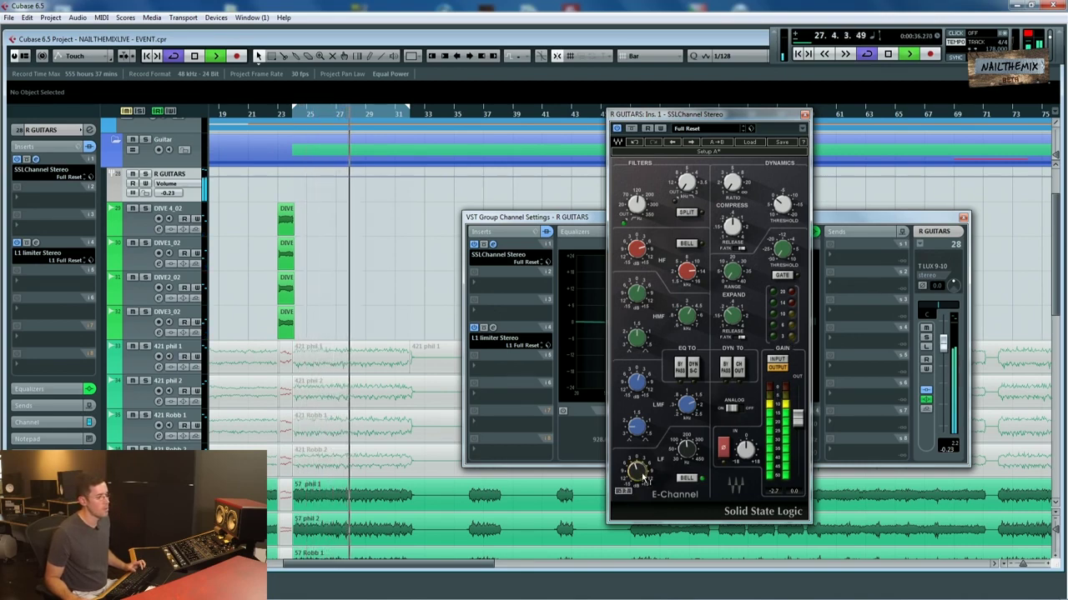
key(space)
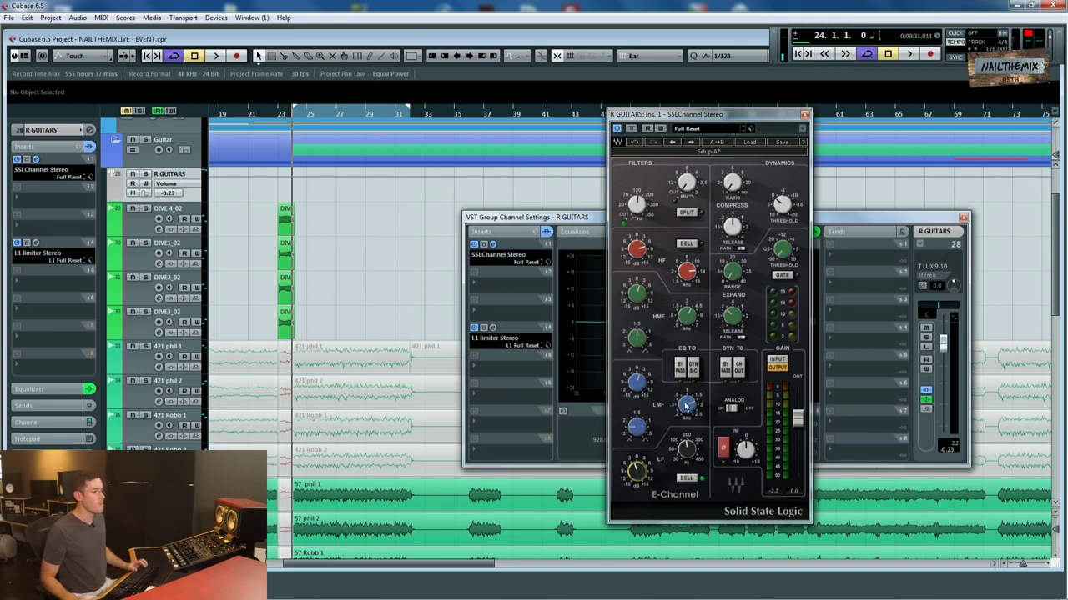
drag(635, 474, 636, 470)
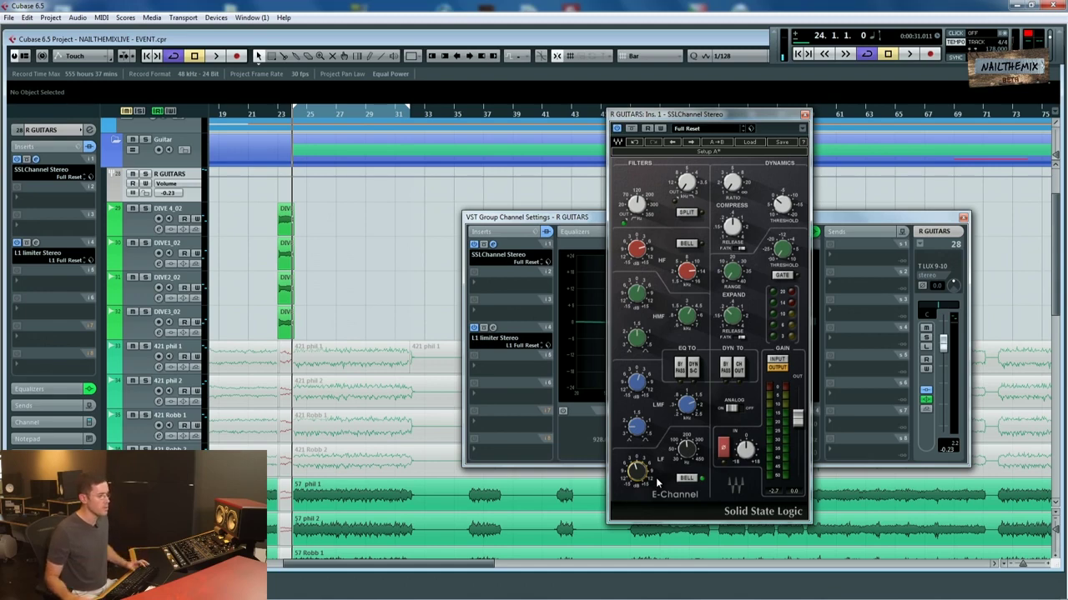
Audition the LF gain change in the full mix and close the SSLChannel plug-in.
key(space)
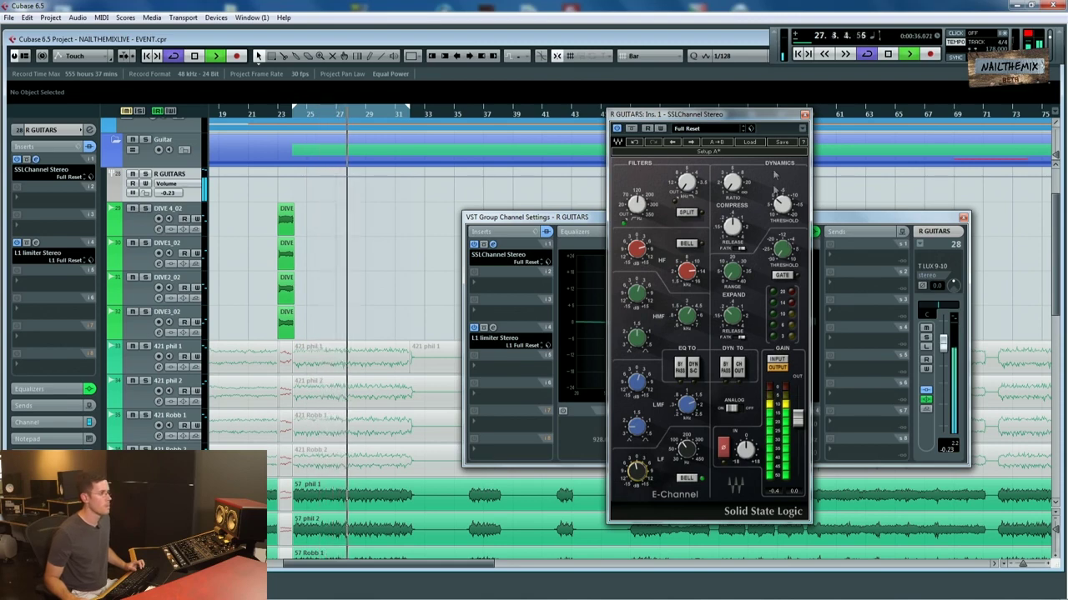
click(804, 115)
key(space)
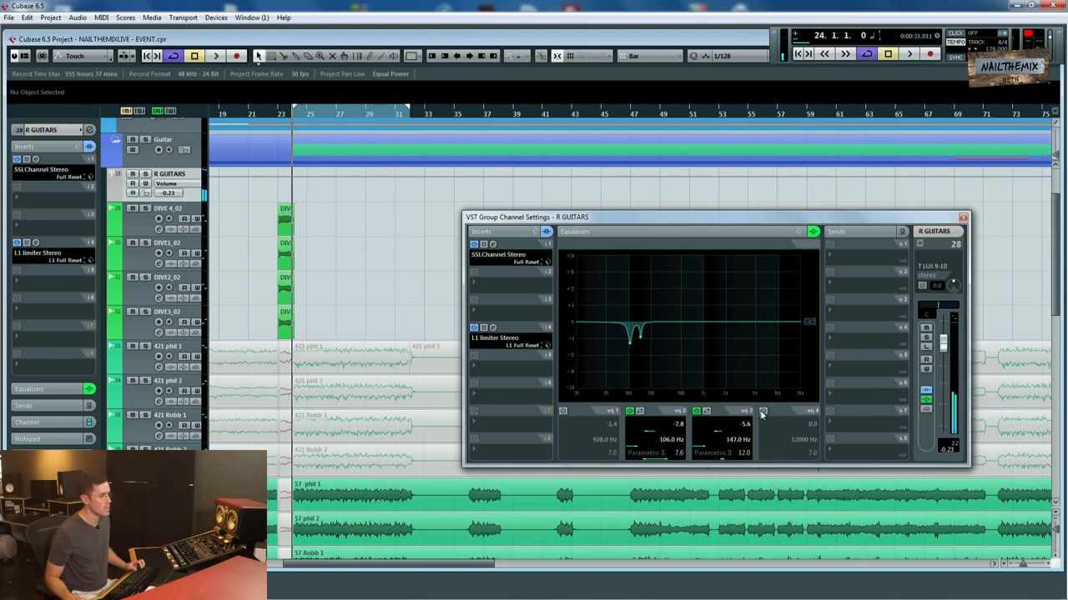
Enable EQ band 4 on the R GUITARS channel with a Q of 10.6 and cut 3.6 dB at 3571 Hz during playback.
click(763, 411)
click(785, 460)
click(804, 464)
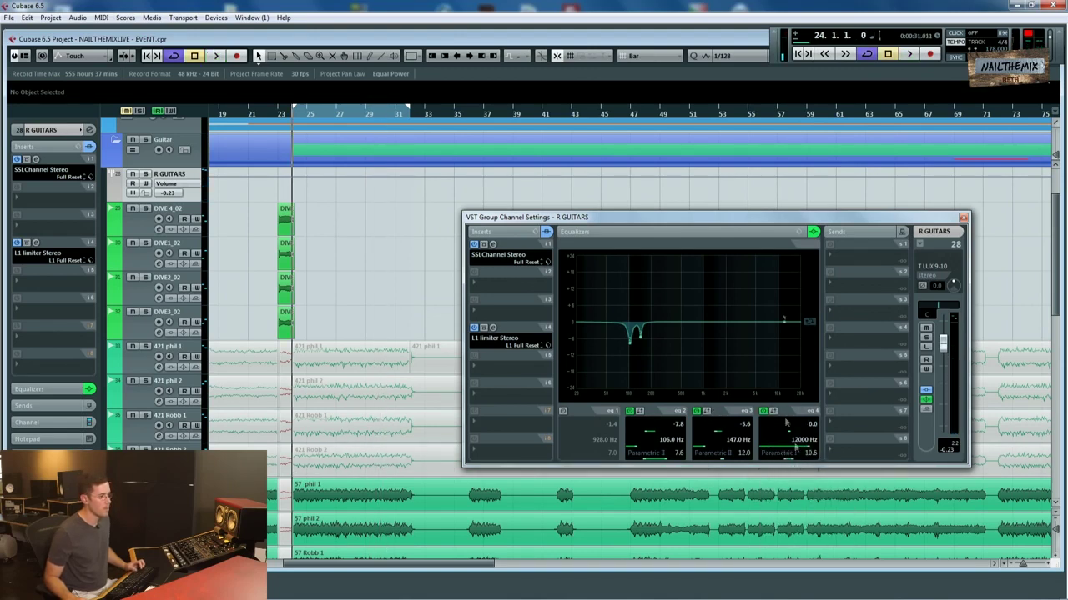
key(space)
drag(785, 320, 744, 334)
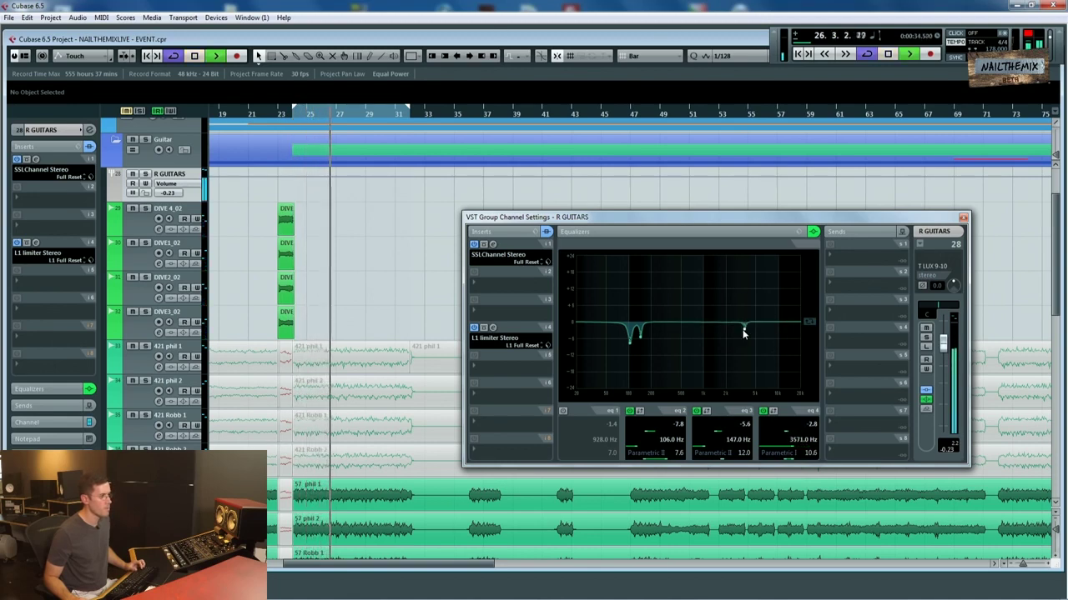
Compare the rhythm guitars with EQ band 4 bypassed and re-enabled during playback.
click(763, 412)
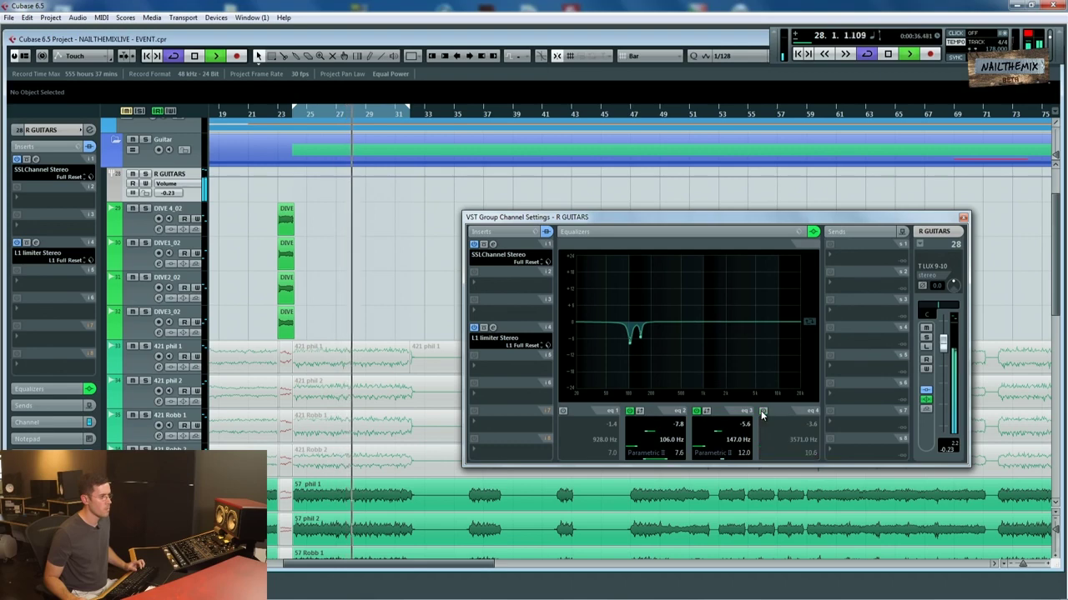
click(762, 412)
key(space)
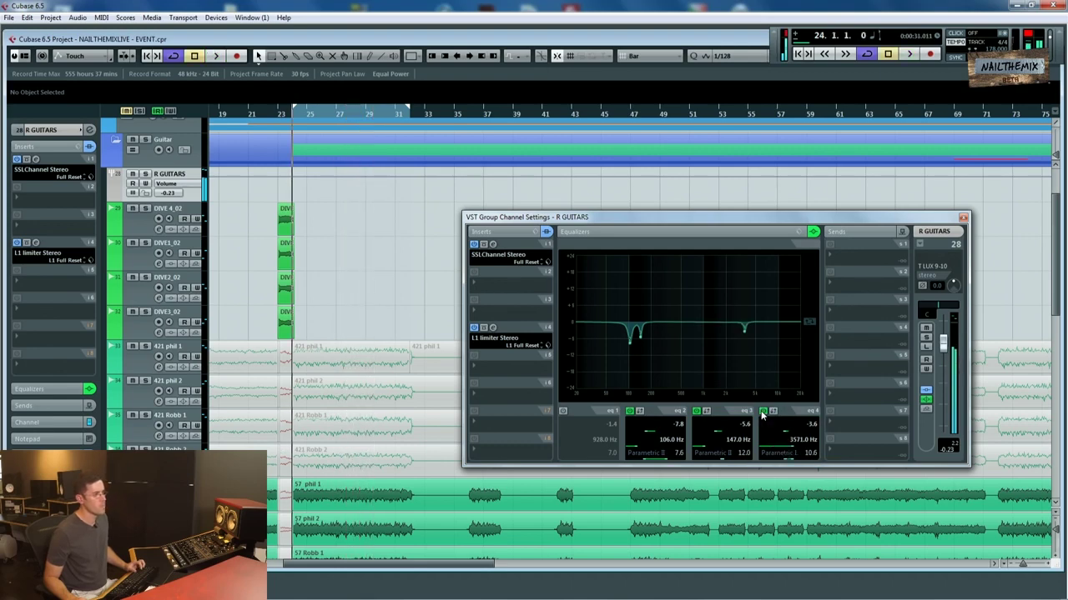